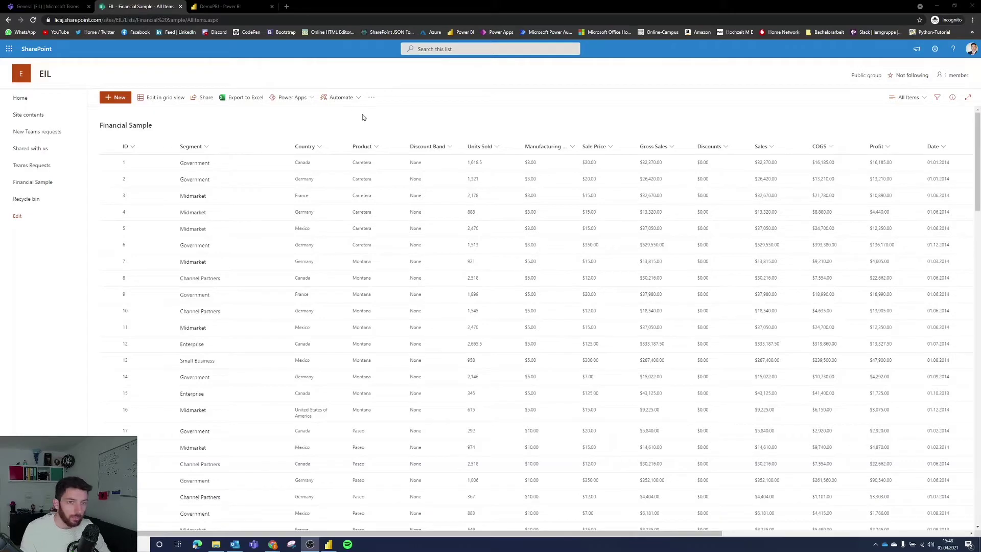
- Switch the DemoPBI report through its Data B, Data A and All Data views, then open My workspace
{"action": "left_click", "coordinate": [225, 6]}
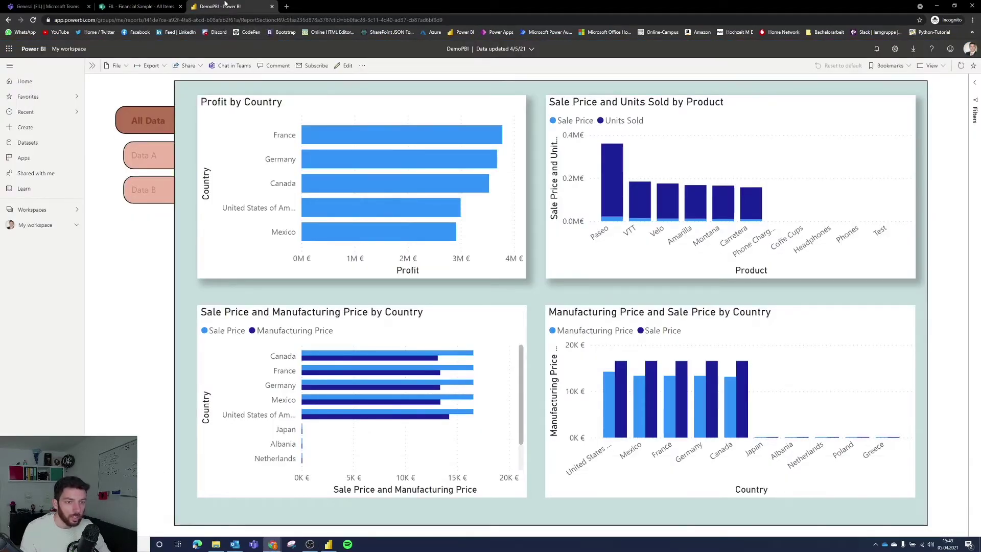
{"action": "left_click", "coordinate": [142, 159]}
{"action": "left_click", "coordinate": [146, 190]}
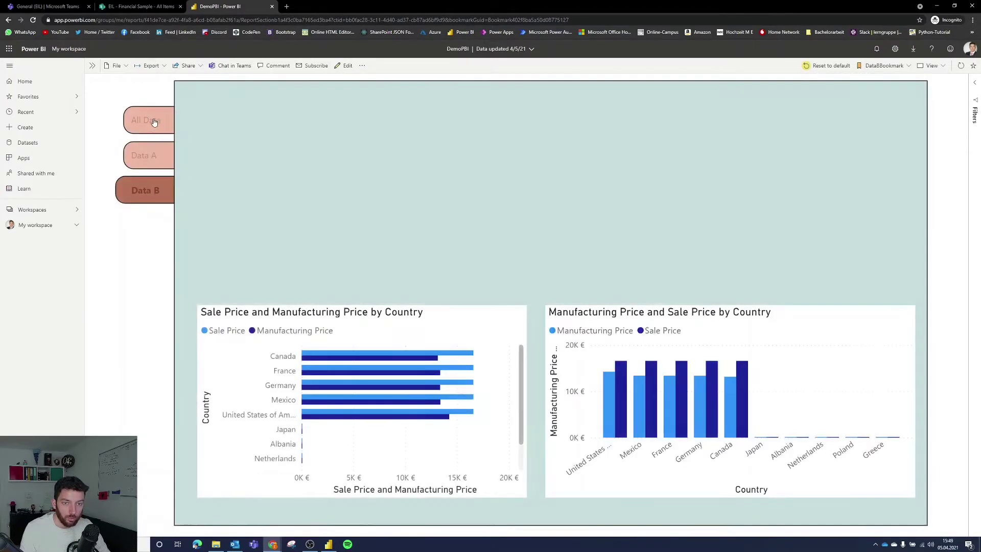
{"action": "left_click", "coordinate": [153, 126]}
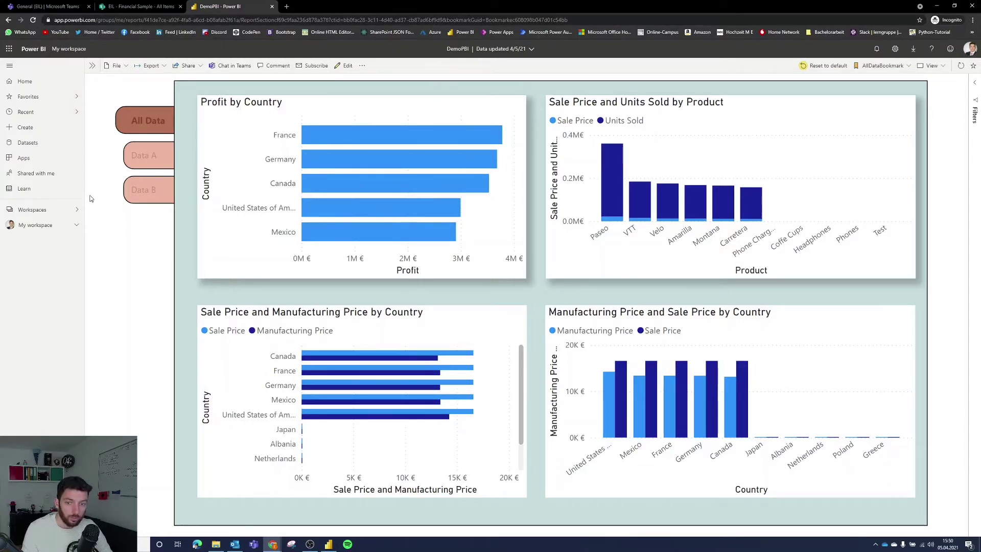
{"action": "left_click", "coordinate": [46, 227]}
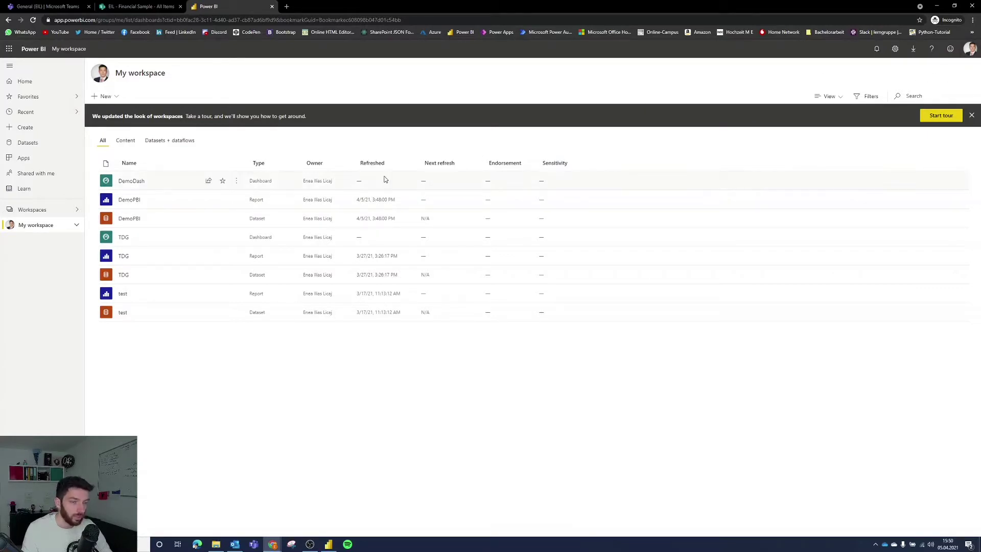
- Create and save a new workspace named DemoSpace
{"action": "left_click", "coordinate": [77, 227]}
{"action": "left_click", "coordinate": [77, 227]}
{"action": "left_click", "coordinate": [64, 212]}
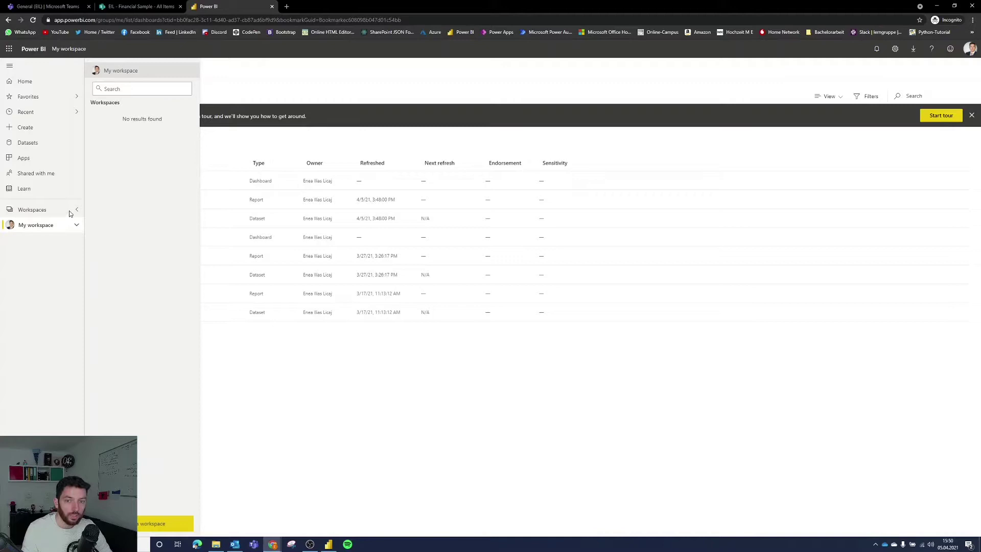
{"action": "left_click", "coordinate": [153, 524]}
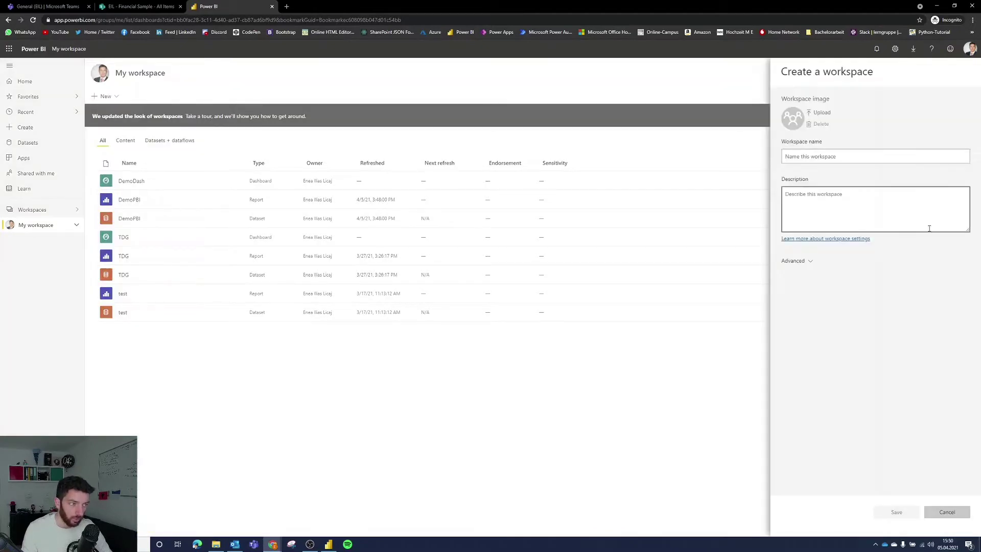
{"action": "left_click", "coordinate": [868, 155]}
{"action": "type", "text": "De"}
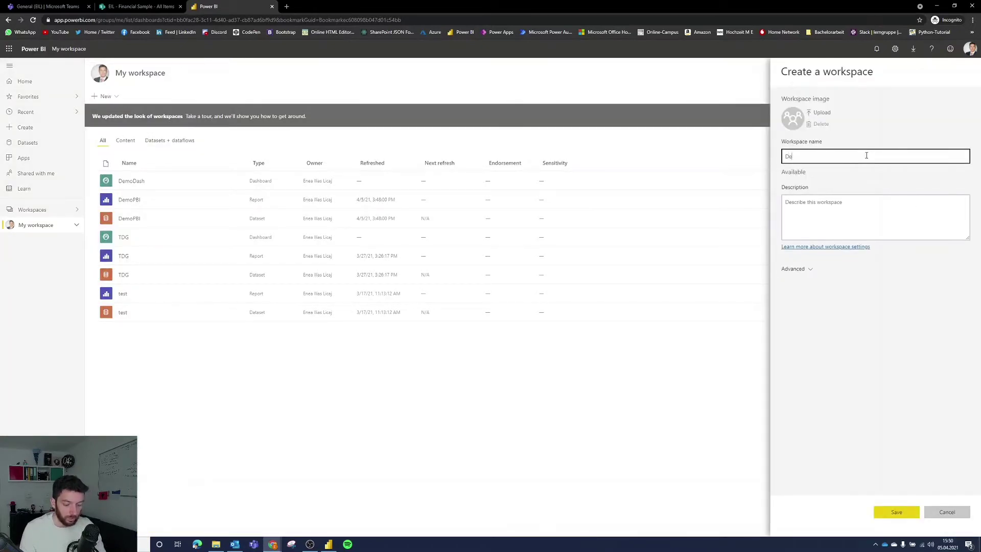
{"action": "type", "text": "moSpace"}
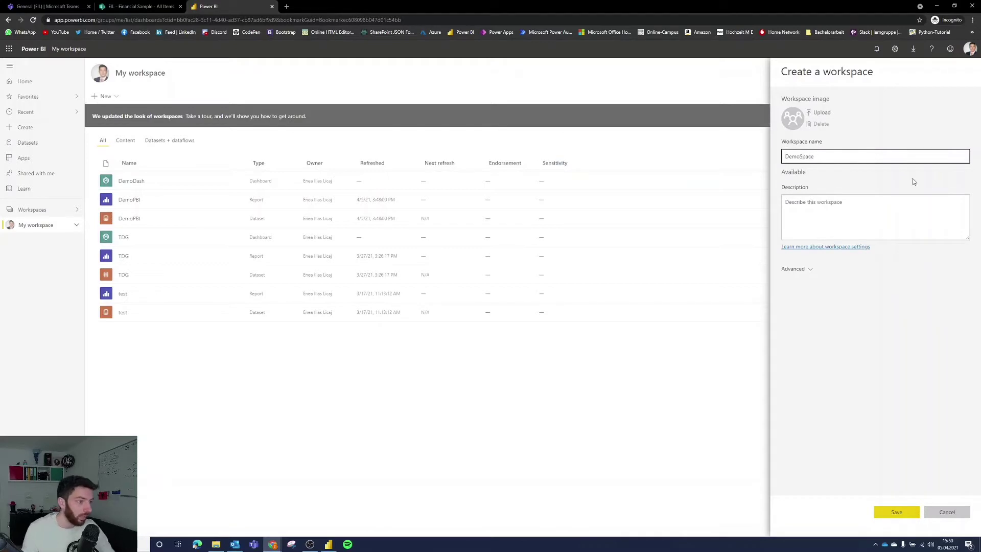
{"action": "left_click", "coordinate": [903, 513]}
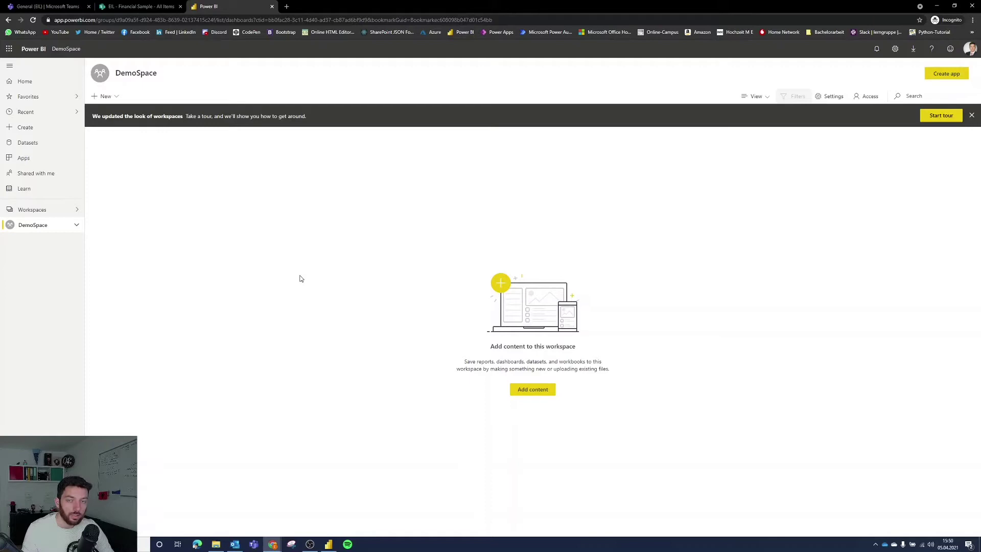
- Try creating an app from the empty DemoSpace, dismiss the Need some content message, and return to Power BI Desktop
{"action": "left_click", "coordinate": [943, 74]}
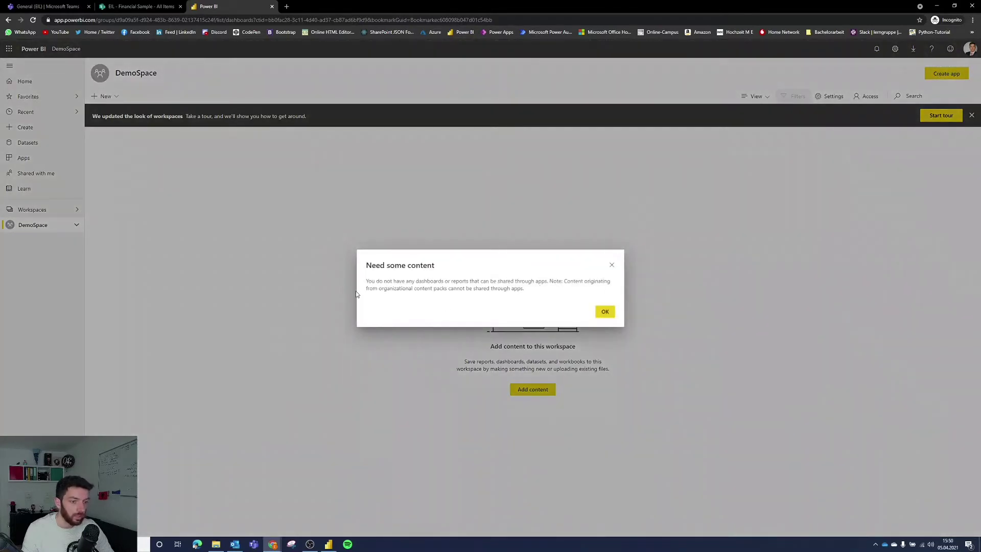
{"action": "left_click_drag", "start_coordinate": [366, 265], "coordinate": [438, 272]}
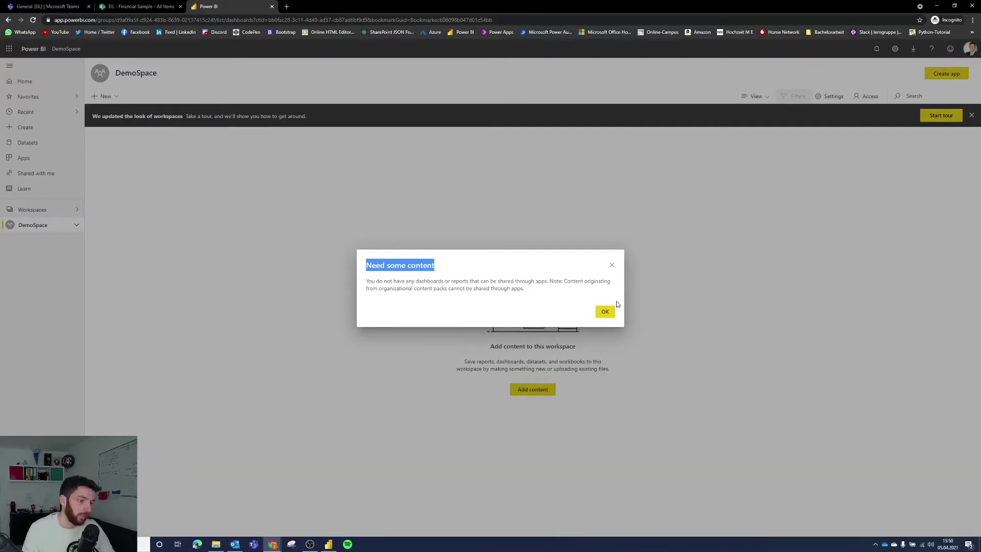
{"action": "left_click", "coordinate": [606, 312]}
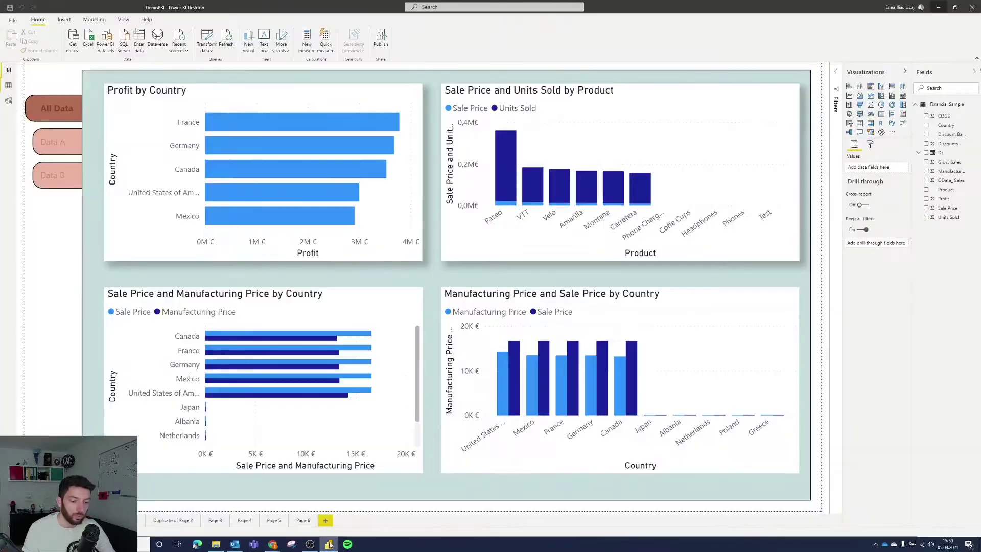
{"action": "left_click", "coordinate": [328, 544]}
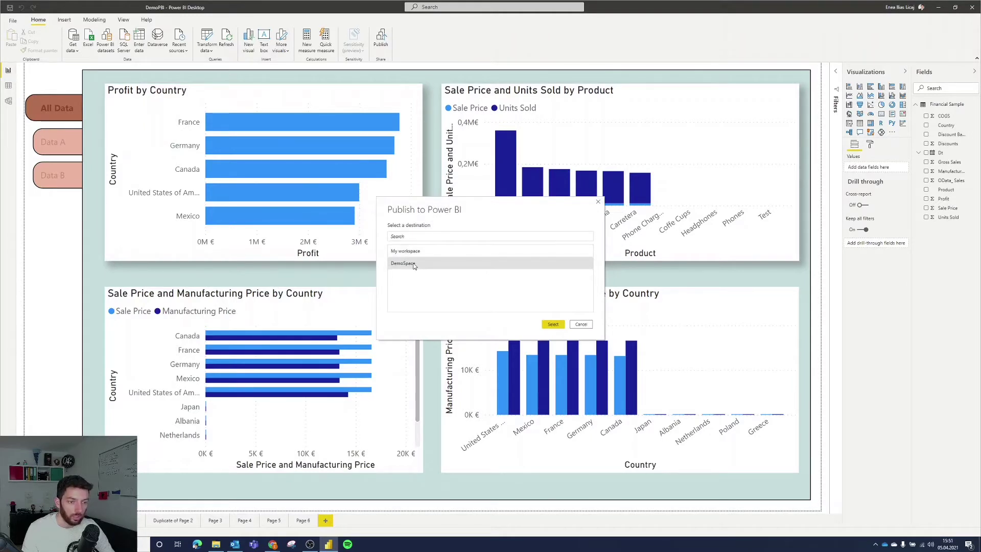
- Publish DemoPBI from Power BI Desktop to DemoSpace and close the success message
{"action": "left_click", "coordinate": [553, 324]}
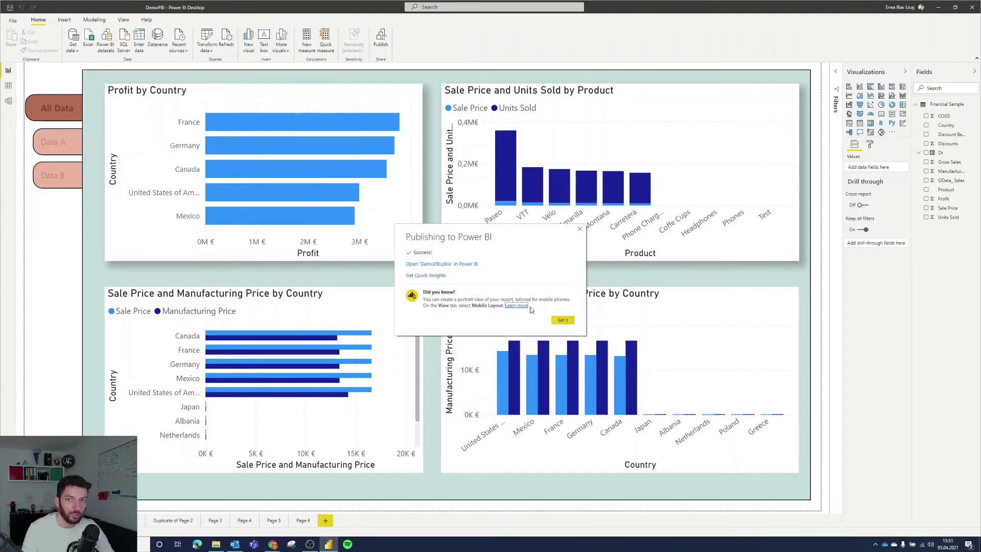
{"action": "left_click", "coordinate": [563, 320]}
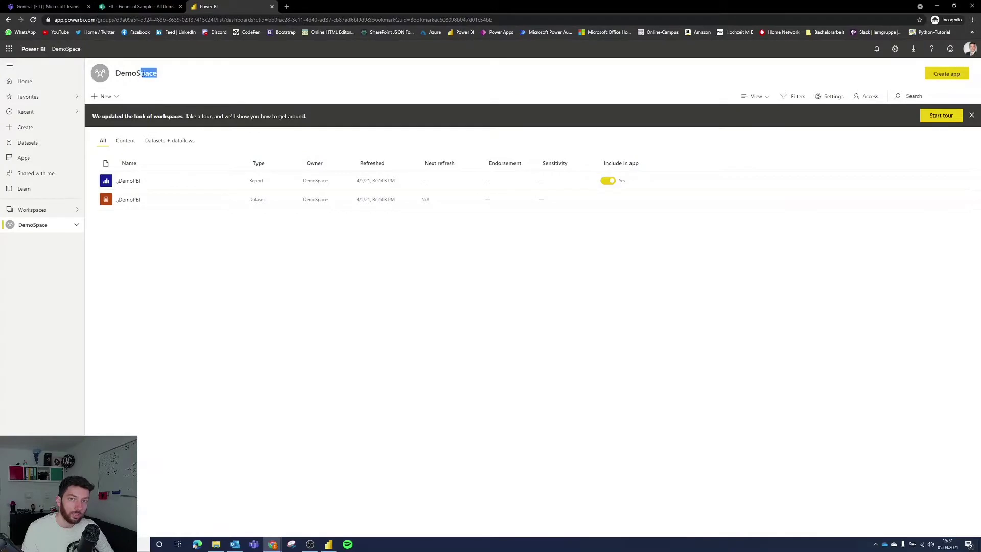
{"action": "left_click_drag", "start_coordinate": [141, 75], "coordinate": [118, 75]}
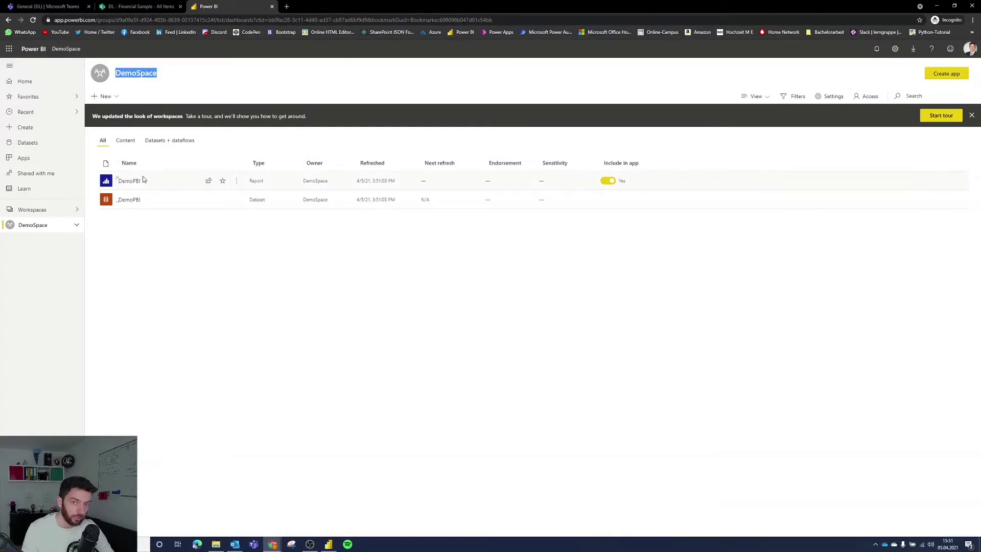
- Back in the DemoSpace workspace with the published DemoPBI report, start creating an app
{"action": "left_click", "coordinate": [168, 79]}
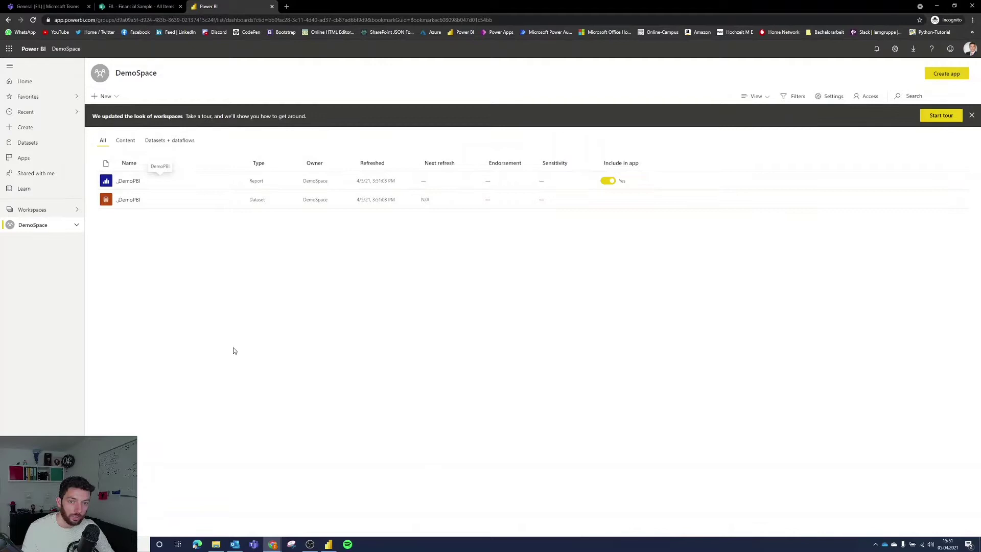
{"action": "left_click", "coordinate": [333, 544]}
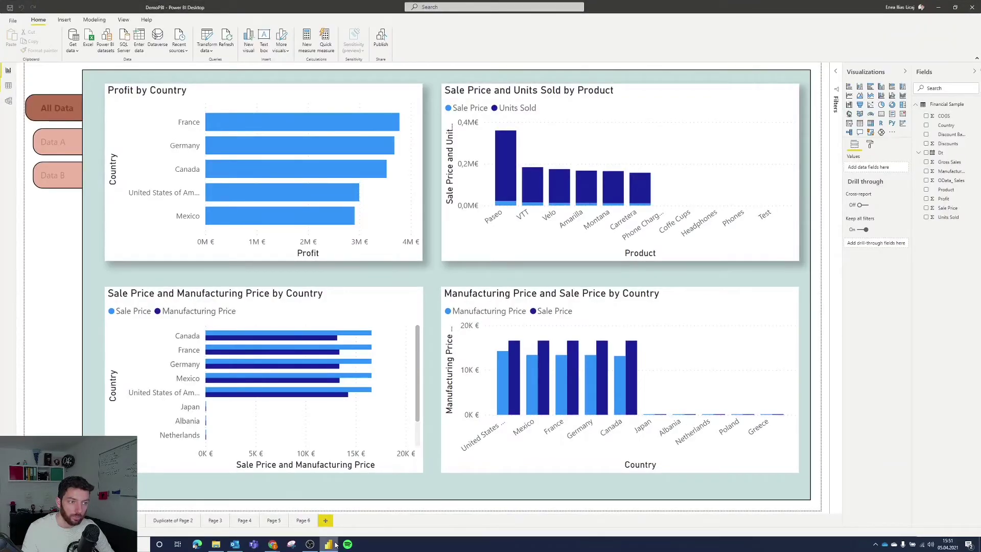
{"action": "left_click", "coordinate": [335, 545]}
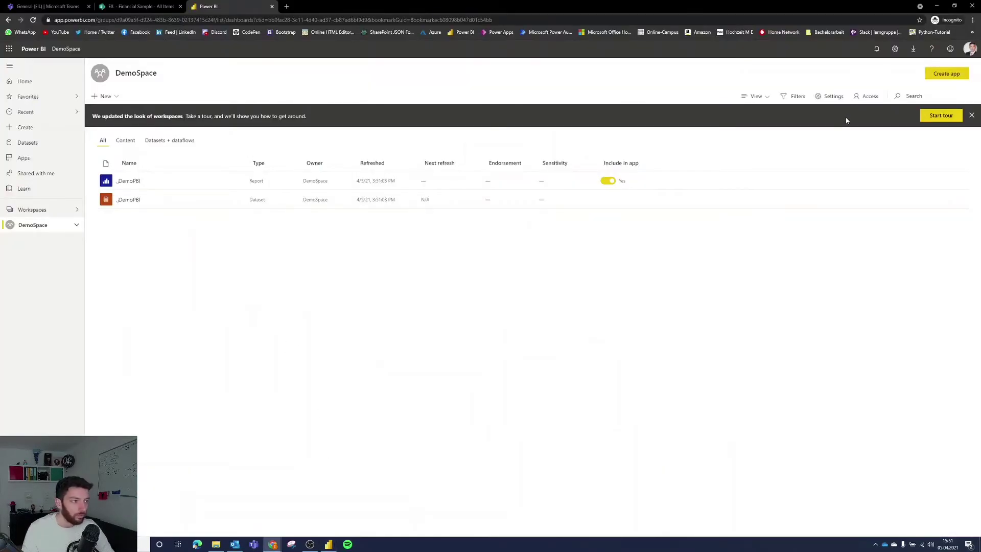
{"action": "left_click", "coordinate": [944, 73]}
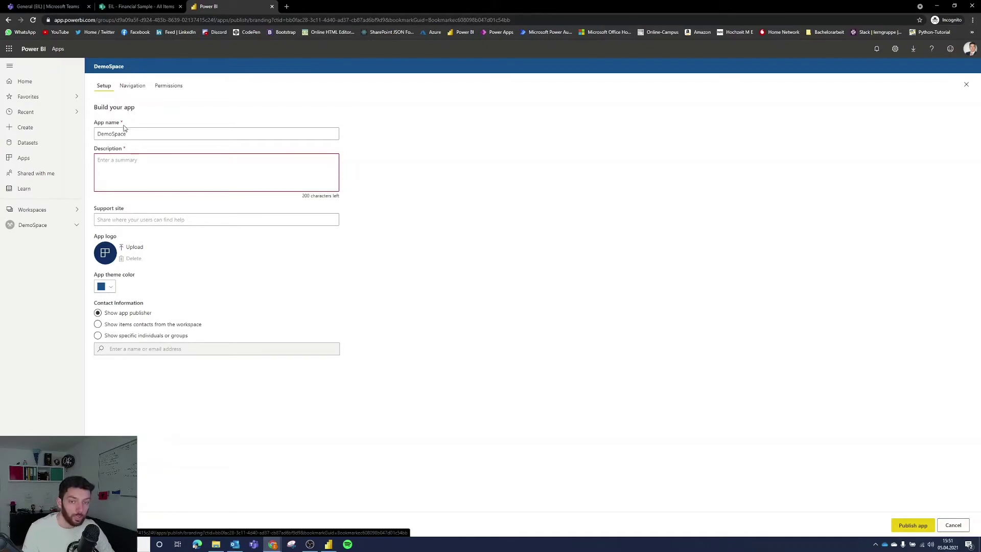
- Name the app DemoPBIApp, reuse that as its description, and pick the dark-blue theme
{"action": "left_click_drag", "start_coordinate": [128, 134], "coordinate": [91, 133]}
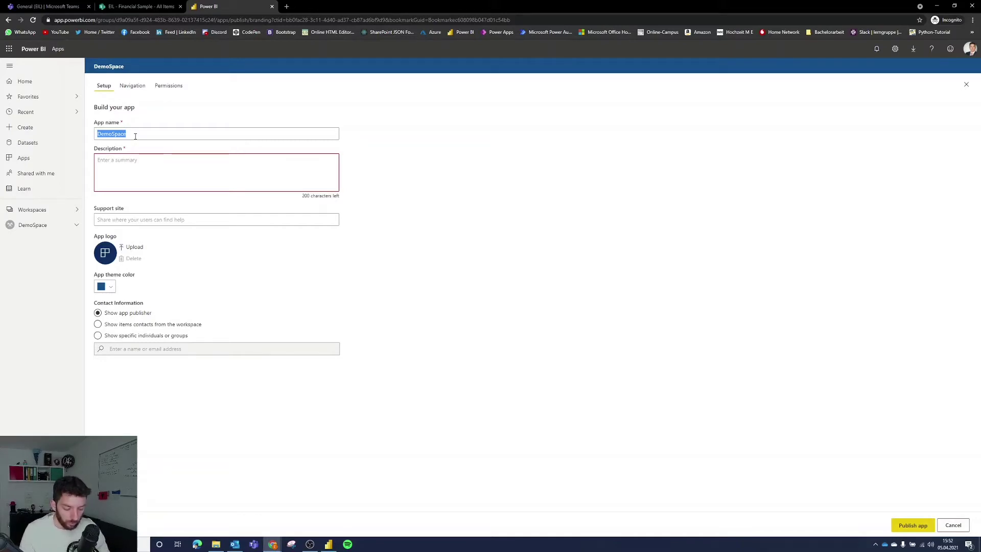
{"action": "type", "text": "DemoPBI"}
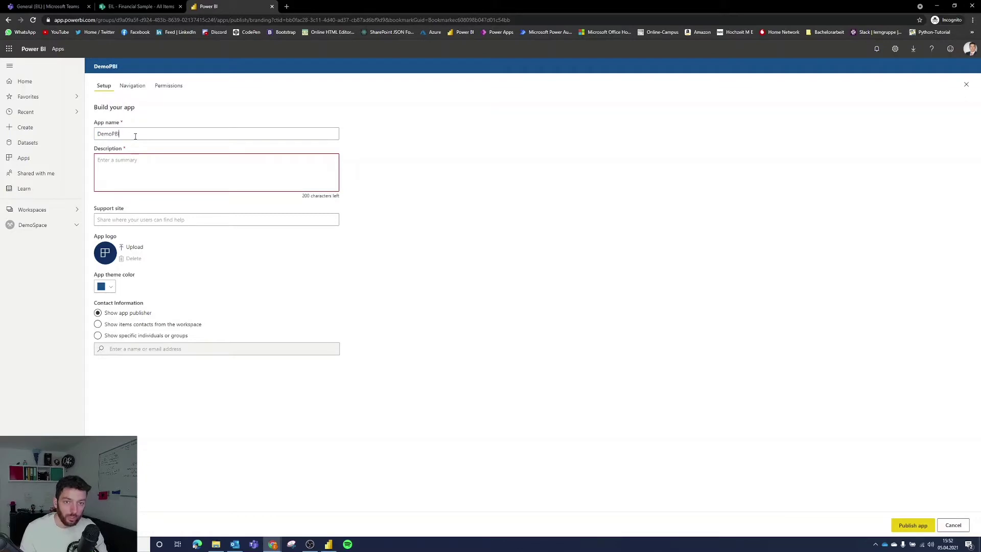
{"action": "type", "text": "App"}
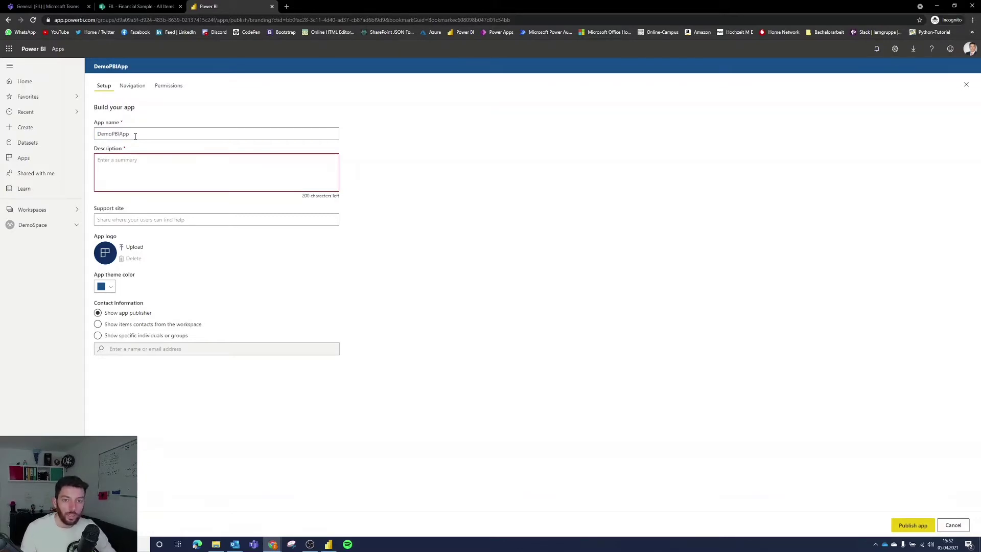
{"action": "key", "text": "ctrl+a"}
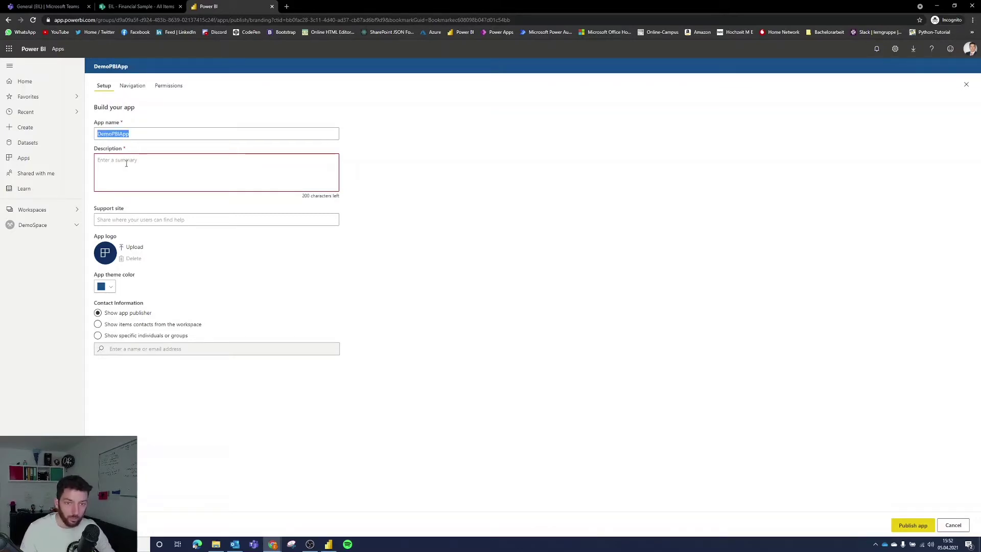
{"action": "left_click", "coordinate": [124, 164]}
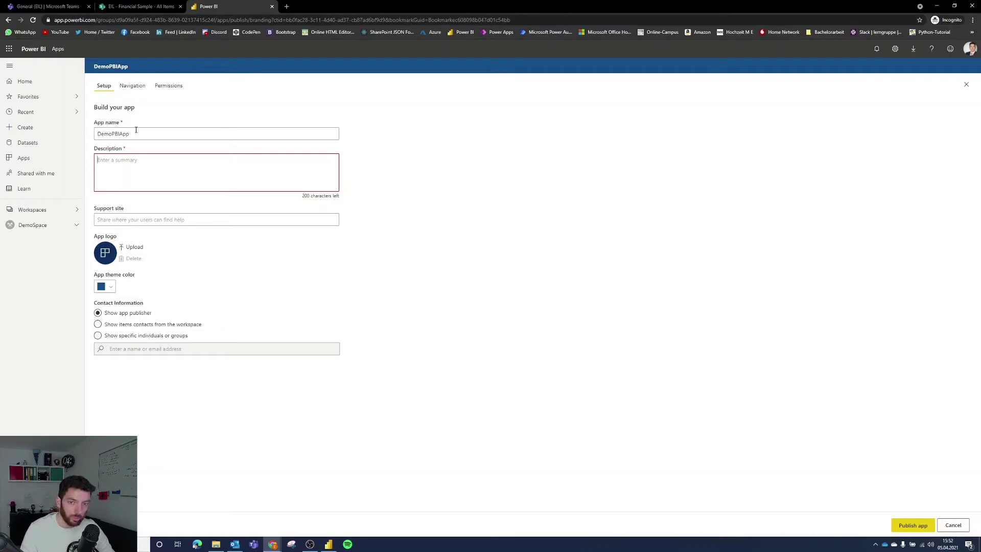
{"action": "double_click", "coordinate": [136, 130]}
{"action": "key", "text": "ctrl+c"}
{"action": "left_click", "coordinate": [135, 179]}
{"action": "key", "text": "ctrl+v"}
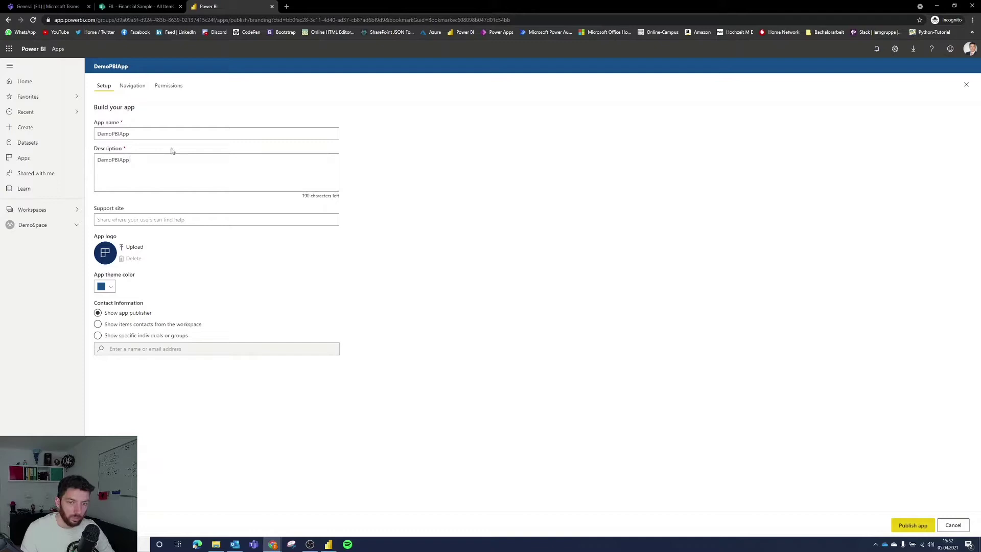
{"action": "left_click", "coordinate": [111, 288]}
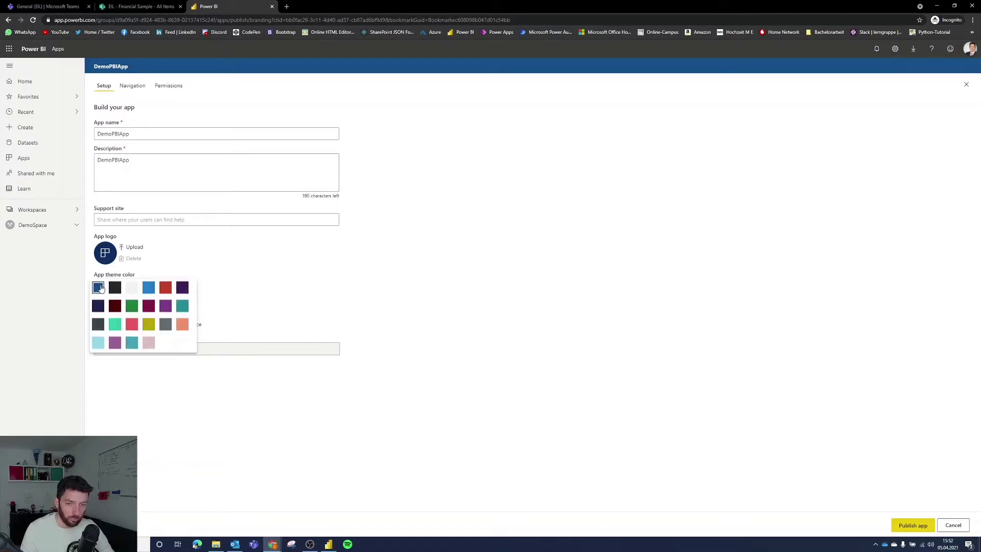
{"action": "left_click", "coordinate": [100, 289]}
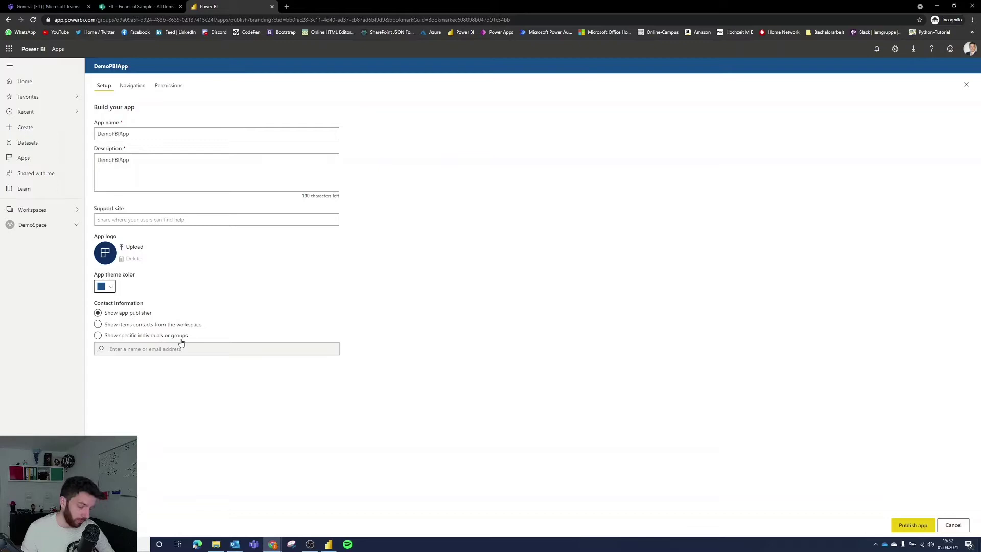
{"action": "left_click", "coordinate": [136, 90]}
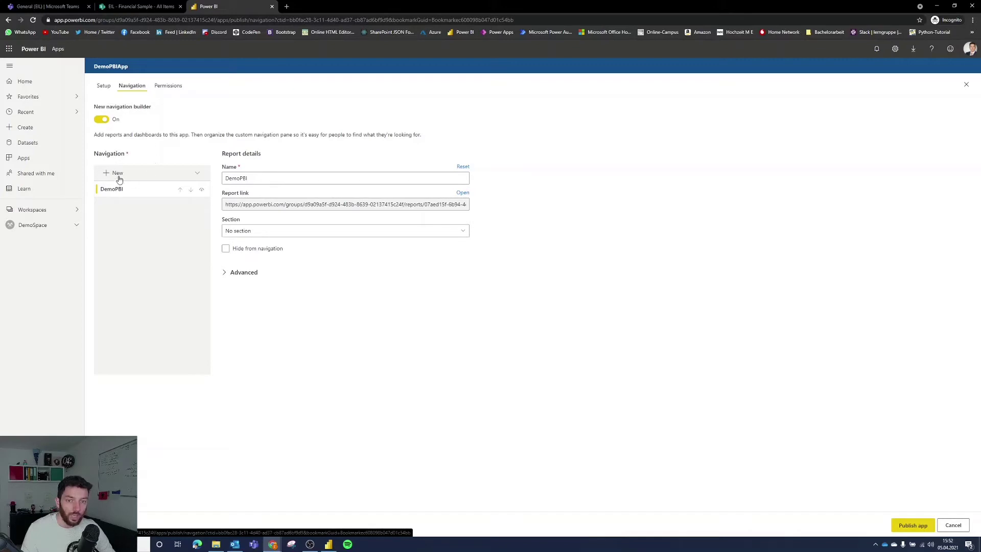
- Leave the app navigation content unchanged and go to the Permissions settings
{"action": "left_click", "coordinate": [195, 173]}
{"action": "left_click", "coordinate": [195, 174]}
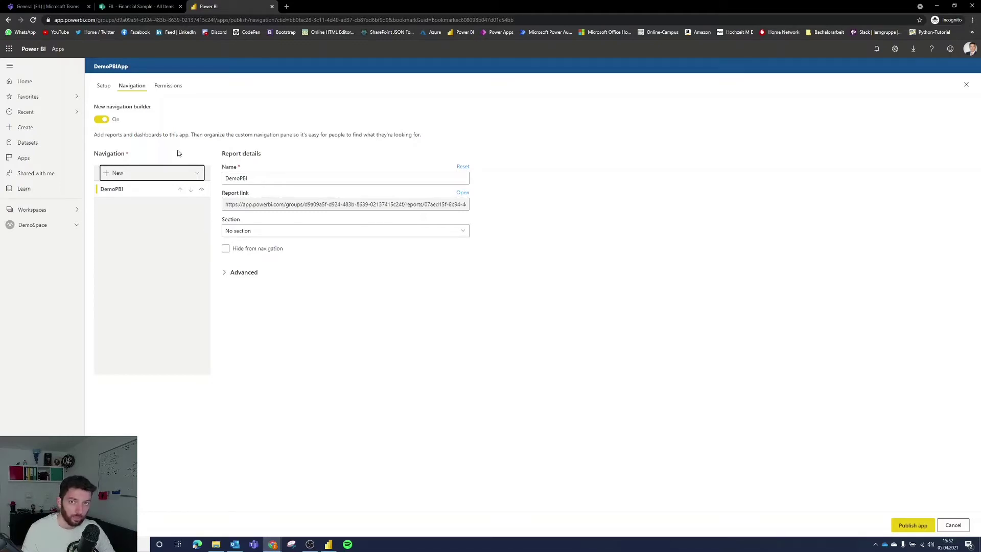
{"action": "left_click", "coordinate": [166, 90]}
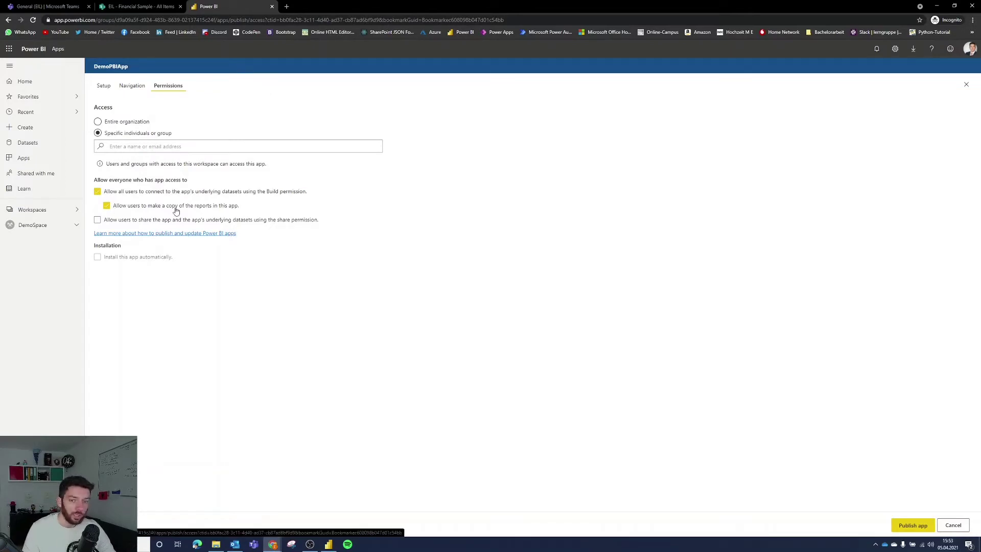
- Publish DemoPBIApp and copy its shareable link from the Successfully published dialog
{"action": "mouse_move", "coordinate": [179, 207]}
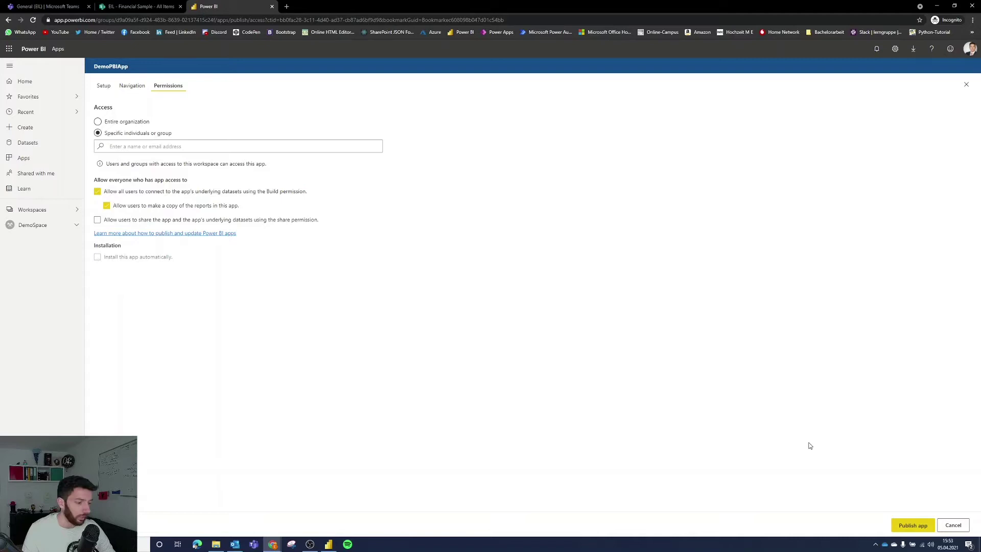
{"action": "left_click", "coordinate": [900, 518]}
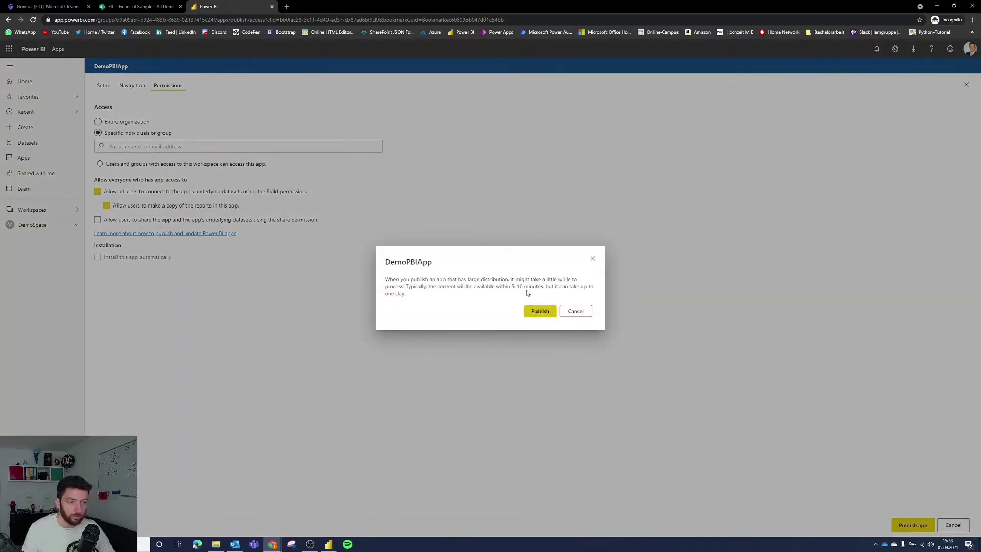
{"action": "left_click", "coordinate": [549, 314]}
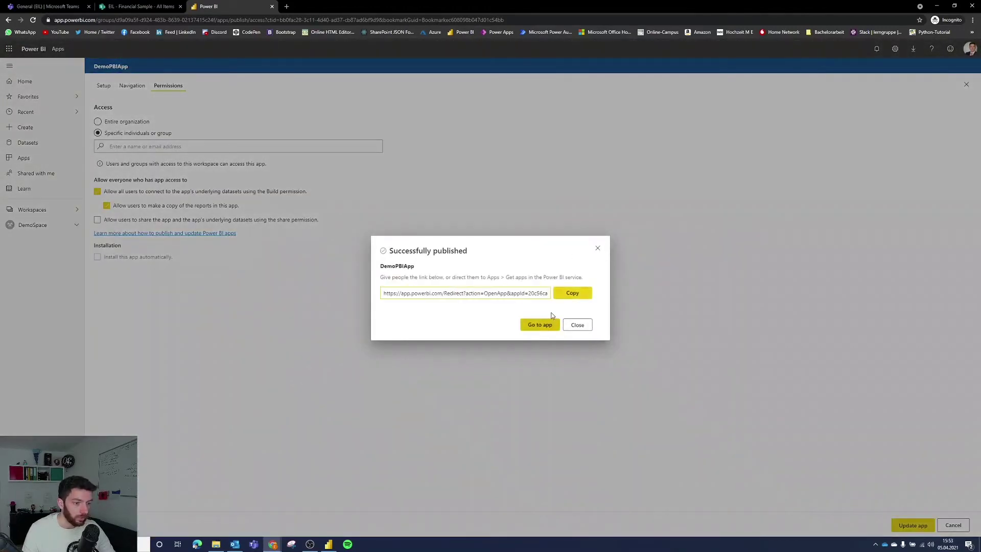
{"action": "left_click", "coordinate": [558, 291]}
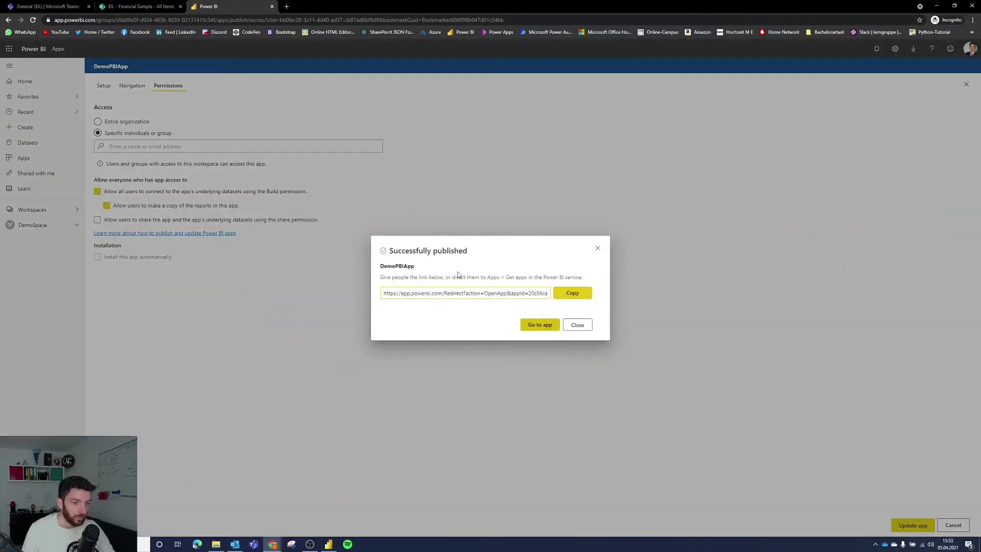
{"action": "left_click", "coordinate": [416, 289]}
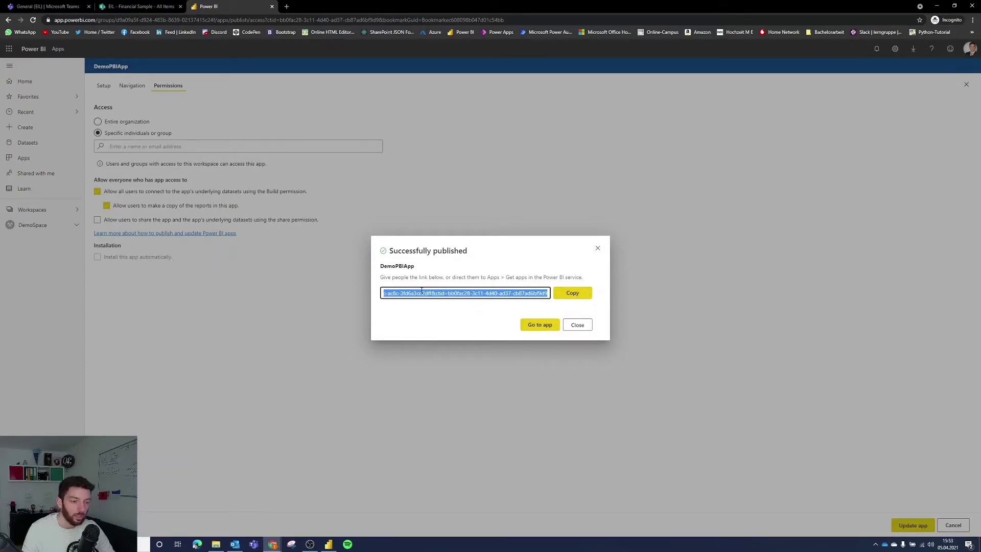
{"action": "left_click", "coordinate": [442, 304]}
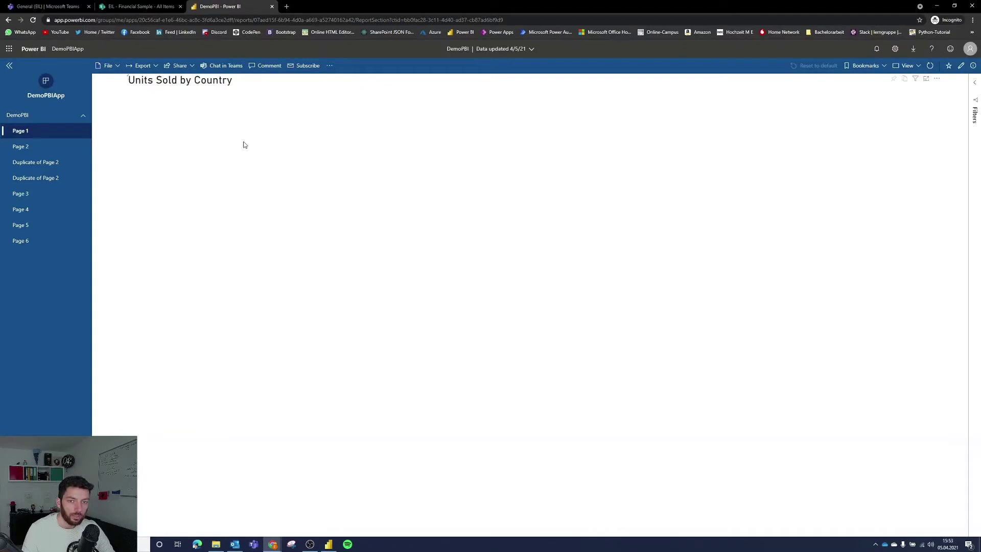
- Toggle the app's page list and switch to Page 2
{"action": "left_click", "coordinate": [9, 65]}
{"action": "left_click", "coordinate": [9, 66]}
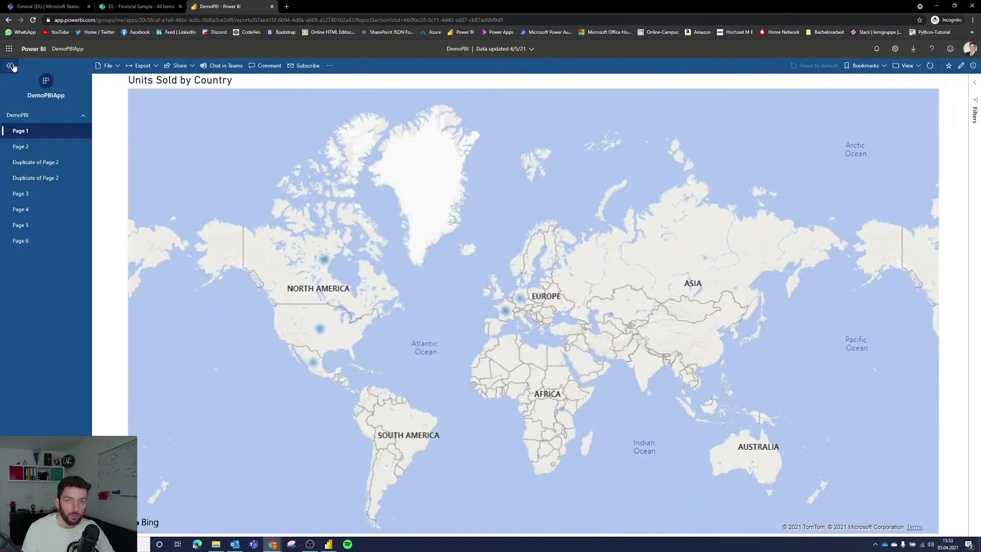
{"action": "left_click", "coordinate": [9, 67]}
{"action": "left_click", "coordinate": [10, 67]}
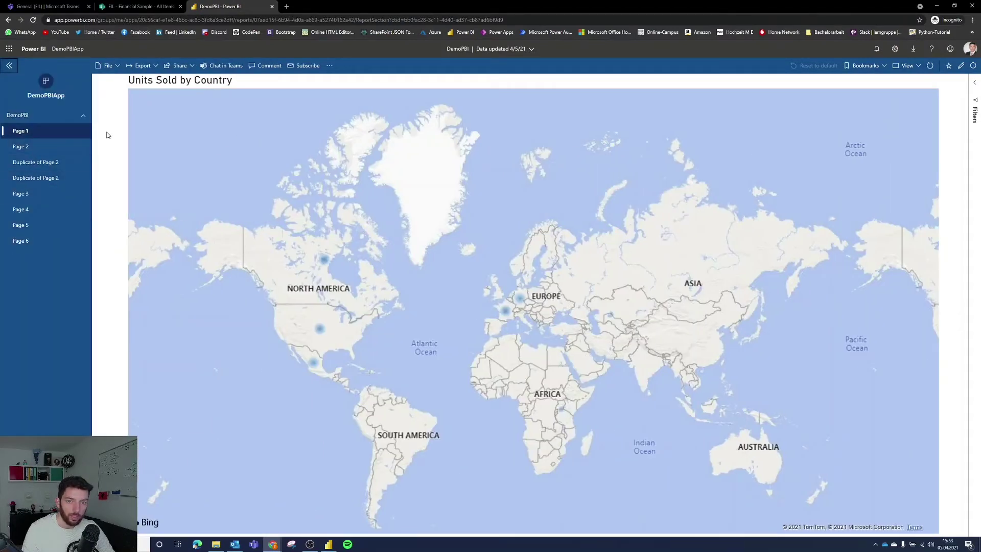
{"action": "left_click", "coordinate": [54, 148]}
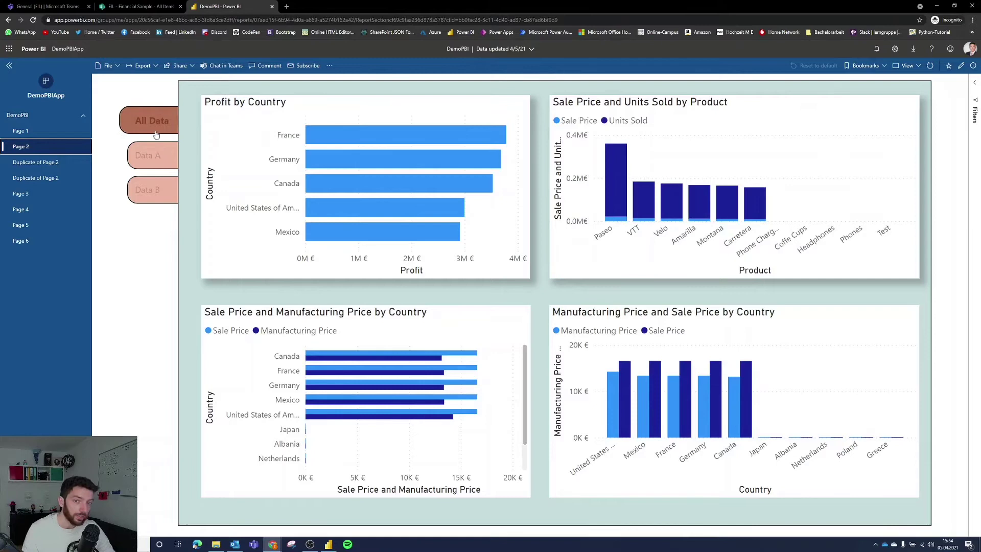
- Cycle Page 2 through the Data A, Data B and All Data views, ending on All Data
{"action": "left_click", "coordinate": [149, 155]}
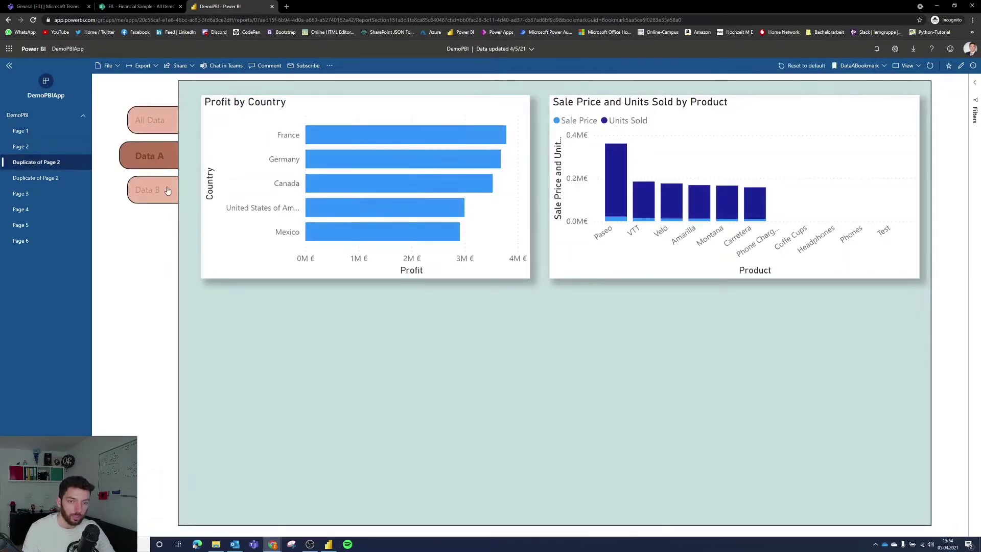
{"action": "left_click", "coordinate": [167, 190]}
{"action": "left_click", "coordinate": [152, 124]}
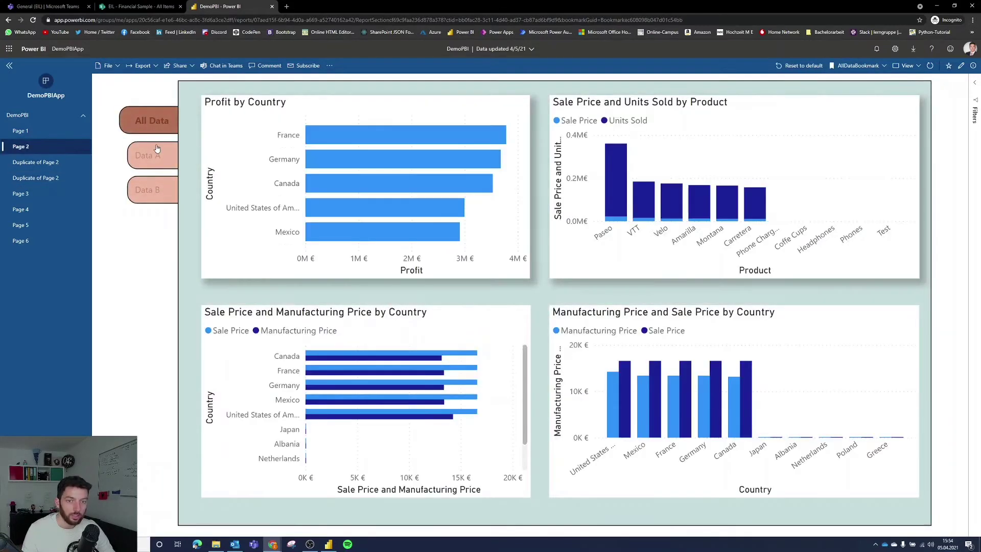
{"action": "left_click", "coordinate": [156, 152]}
{"action": "left_click", "coordinate": [149, 189]}
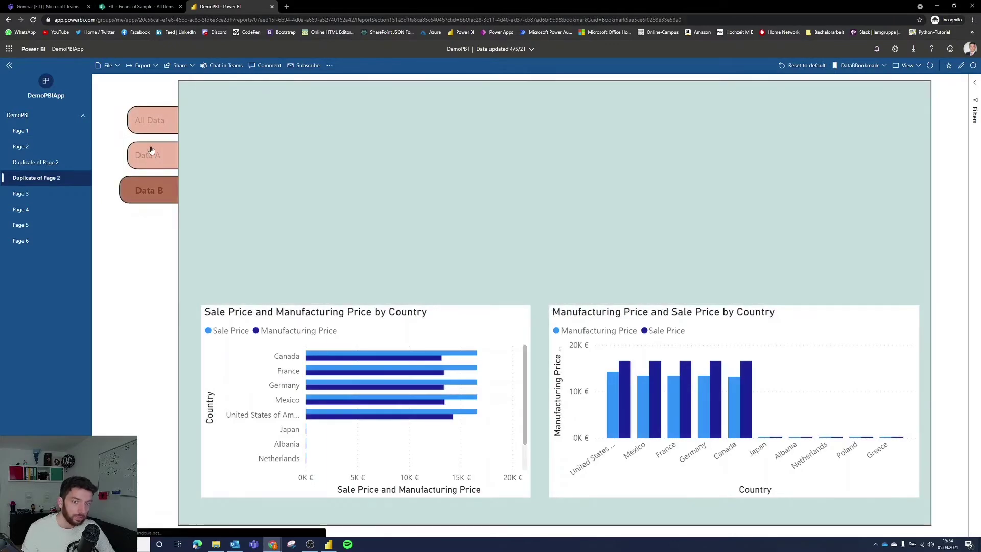
{"action": "left_click", "coordinate": [152, 151]}
{"action": "left_click", "coordinate": [146, 124]}
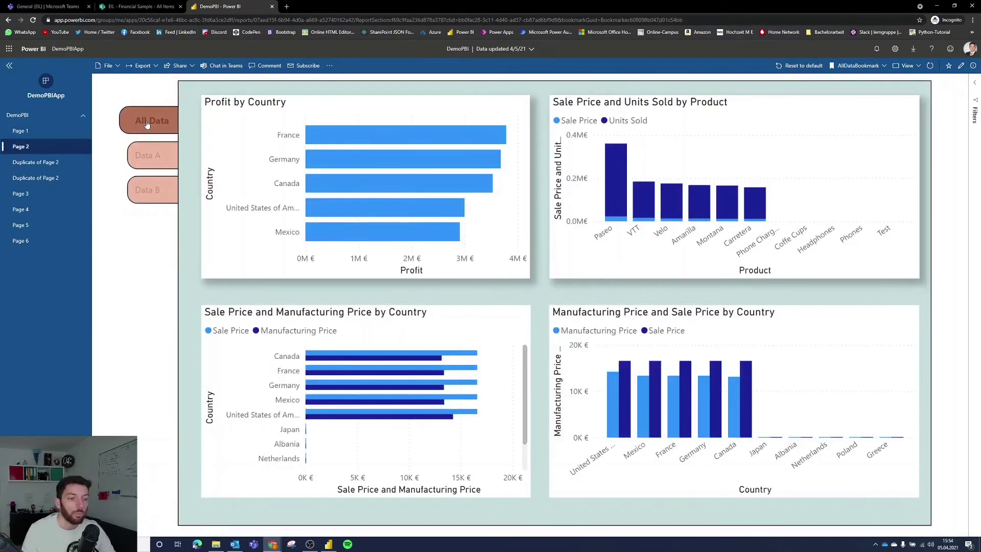
{"action": "left_click", "coordinate": [145, 153]}
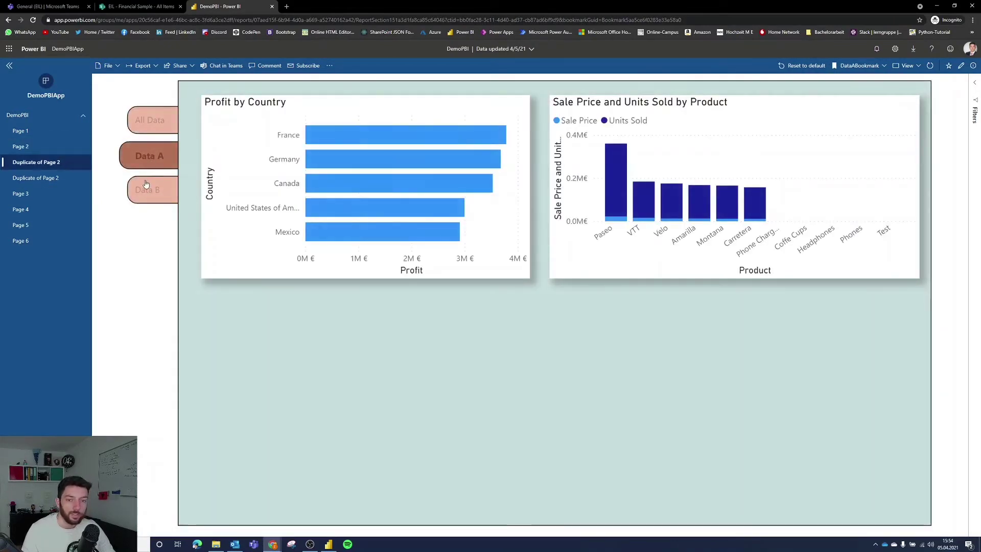
{"action": "left_click", "coordinate": [148, 188]}
{"action": "left_click", "coordinate": [152, 120]}
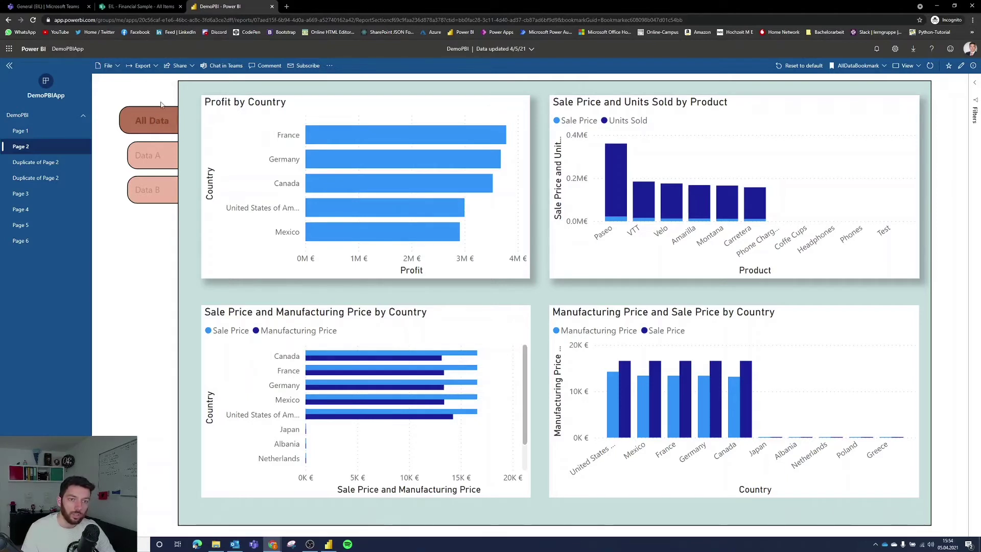
{"action": "left_click", "coordinate": [190, 68]}
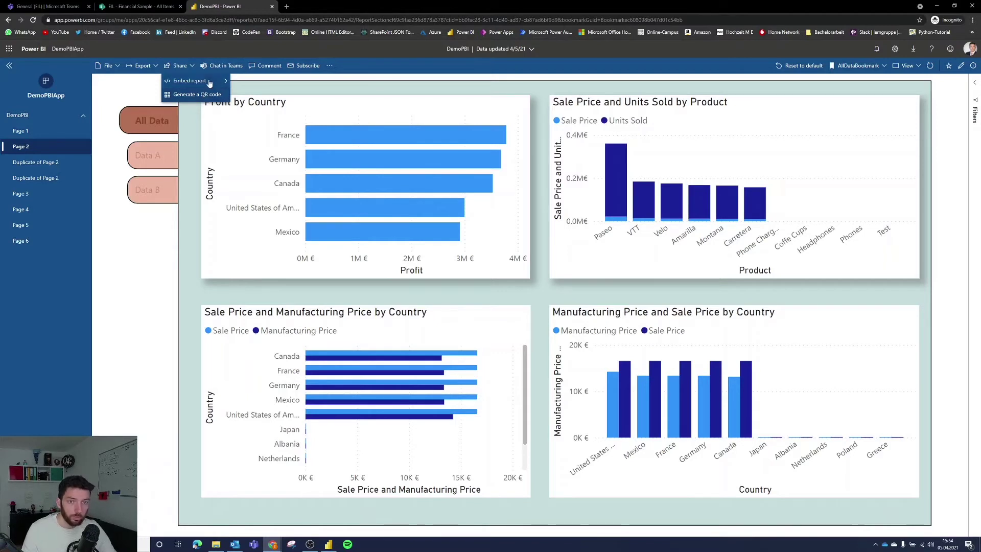
- Generate the SharePoint Online embed link for the report, copy it, and close the dialog
{"action": "mouse_move", "coordinate": [209, 83]}
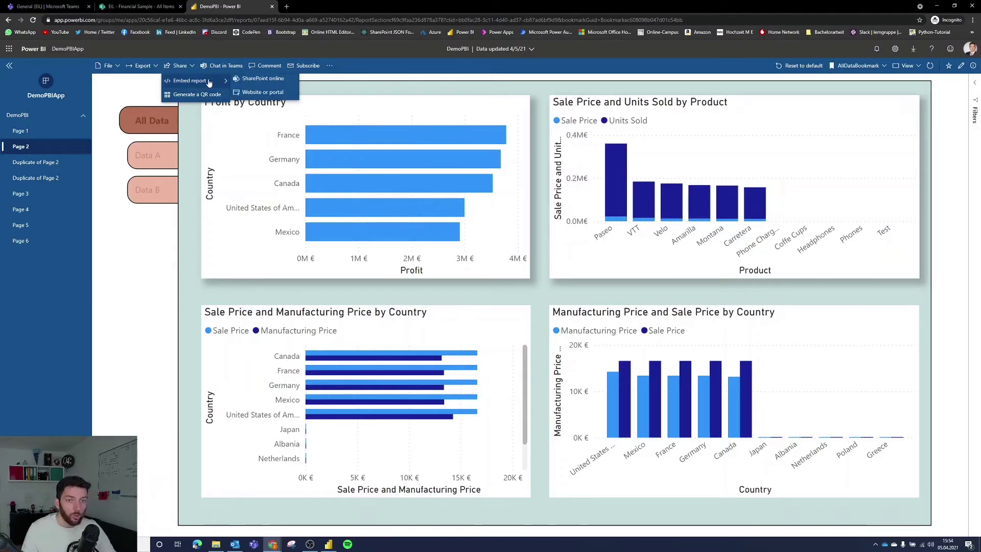
{"action": "left_click", "coordinate": [278, 84]}
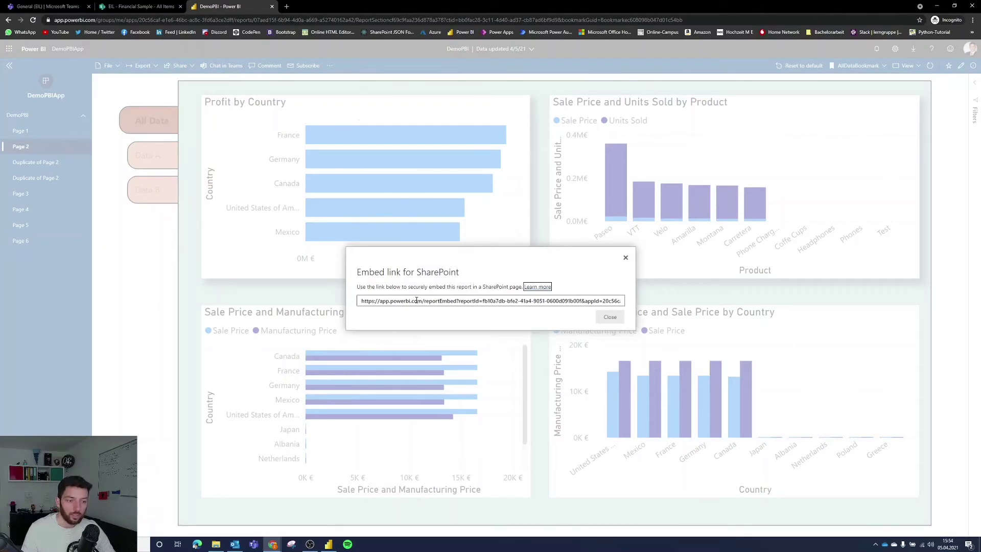
{"action": "left_click", "coordinate": [417, 300]}
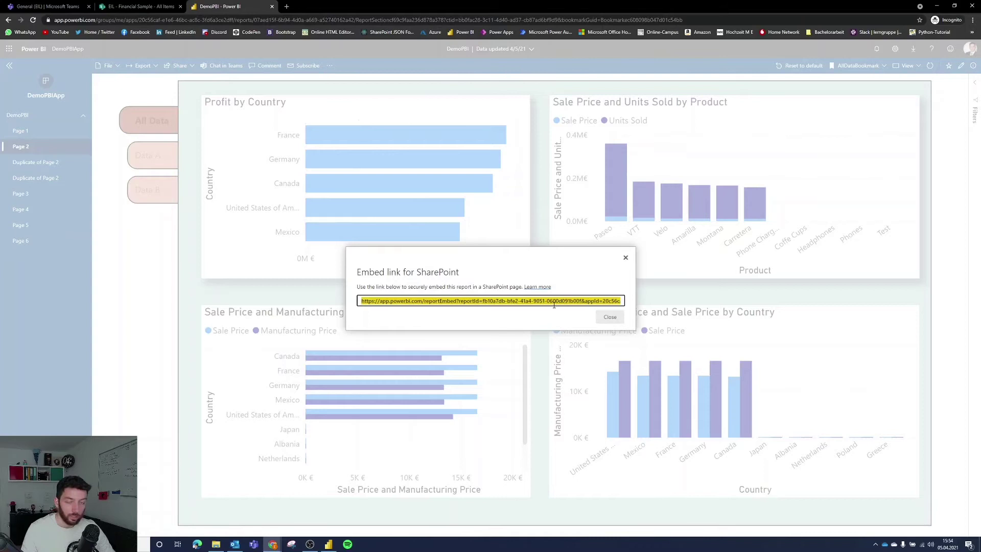
{"action": "left_click", "coordinate": [610, 317]}
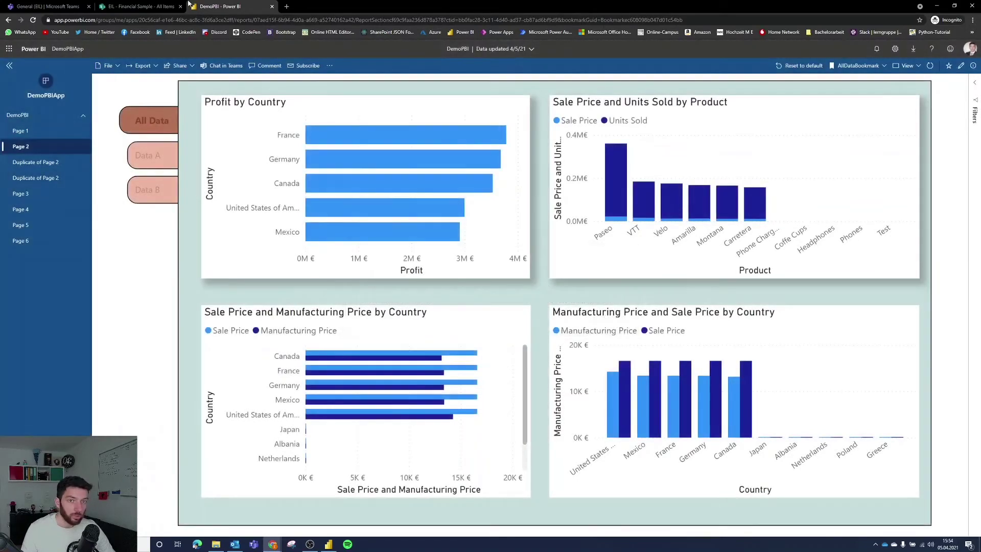
- Go to the EIL site home page in SharePoint and put it into edit mode
{"action": "left_click", "coordinate": [153, 5]}
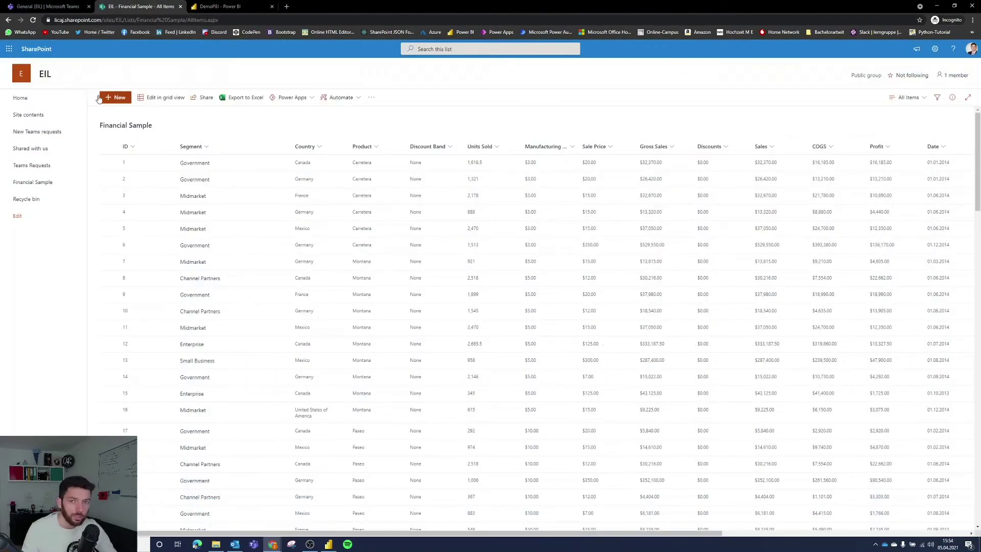
{"action": "left_click", "coordinate": [20, 98]}
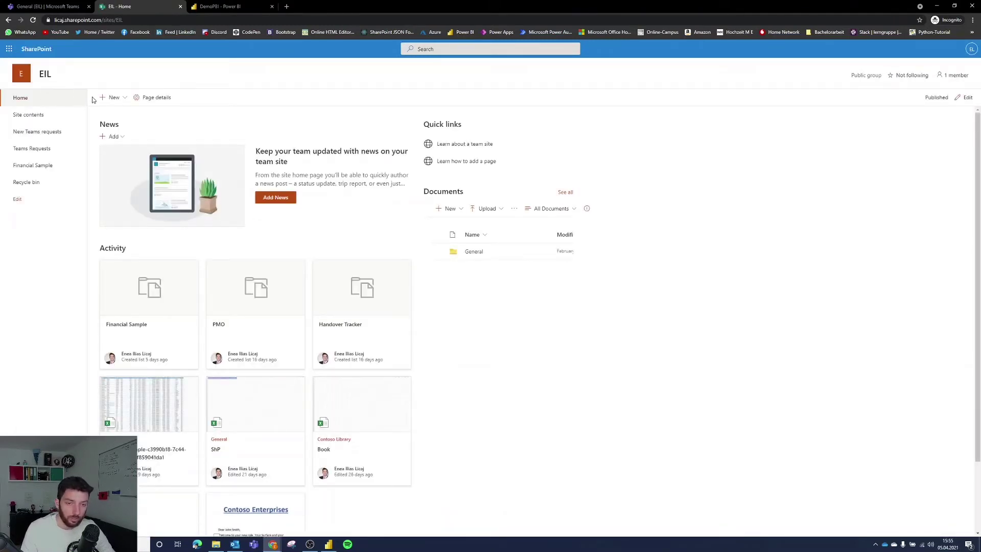
{"action": "left_click", "coordinate": [114, 99]}
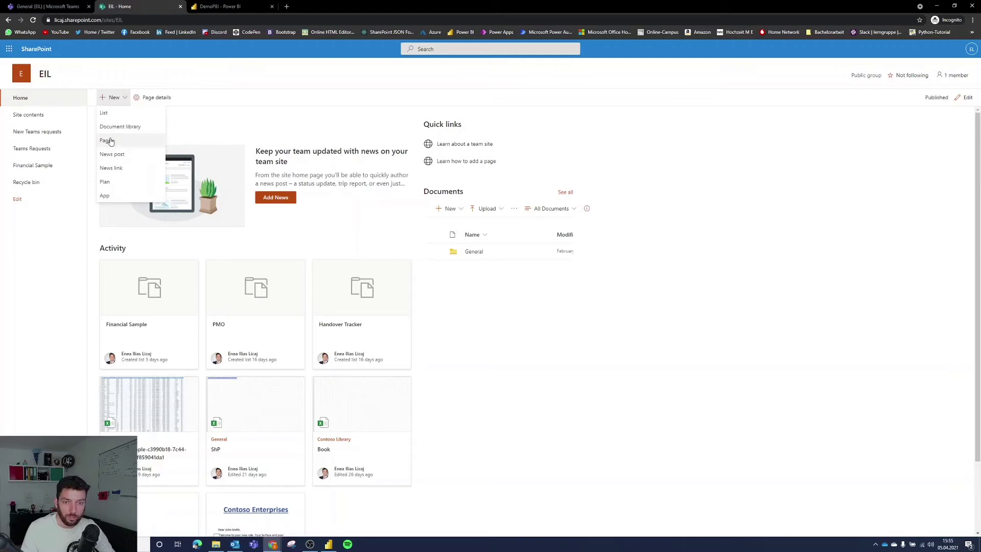
{"action": "left_click", "coordinate": [312, 88]}
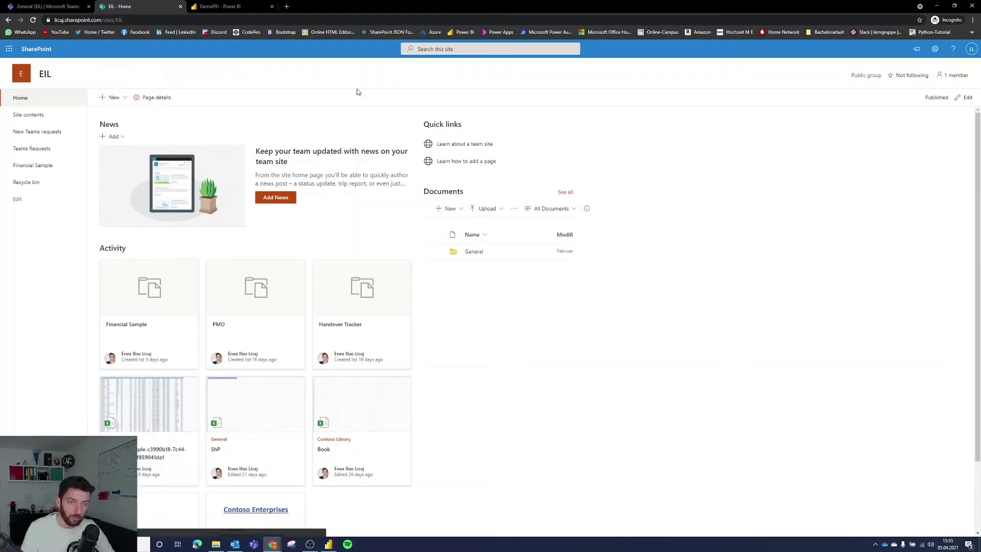
{"action": "left_click", "coordinate": [966, 100]}
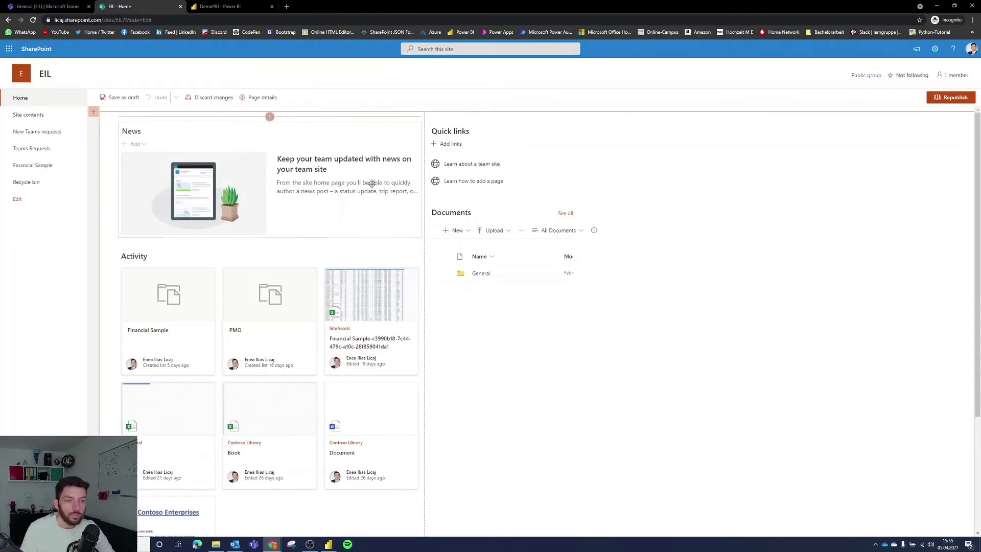
{"action": "scroll", "coordinate": [372, 186], "scroll_direction": "down", "scroll_amount": 3}
{"action": "scroll", "coordinate": [265, 344], "scroll_direction": "up", "scroll_amount": 3}
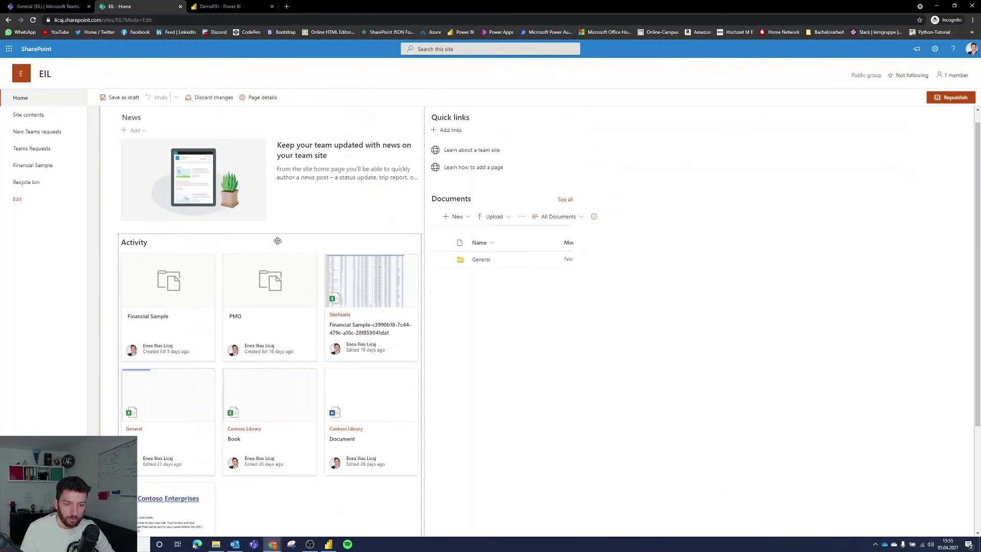
{"action": "scroll", "coordinate": [342, 263], "scroll_direction": "down", "scroll_amount": 3}
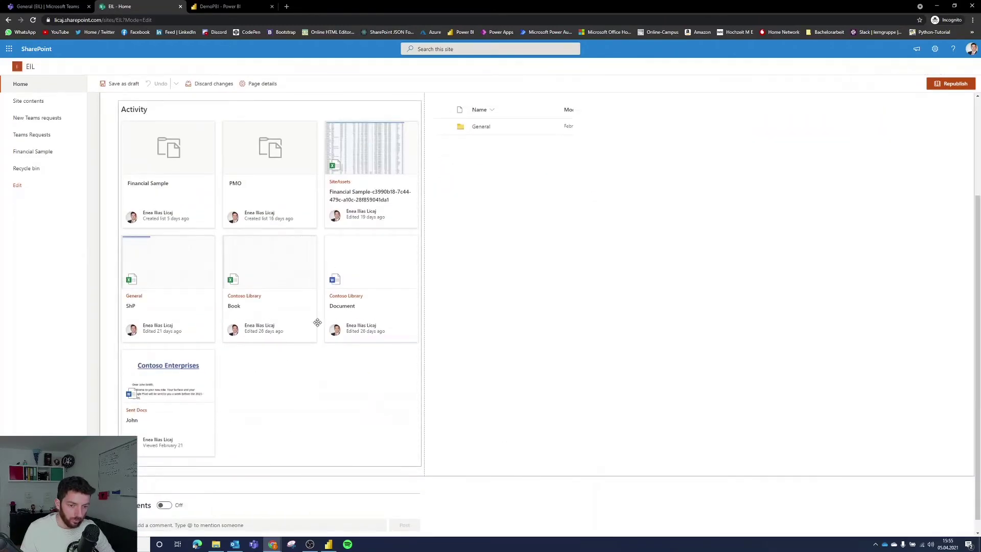
{"action": "scroll", "coordinate": [342, 262], "scroll_direction": "up", "scroll_amount": 3}
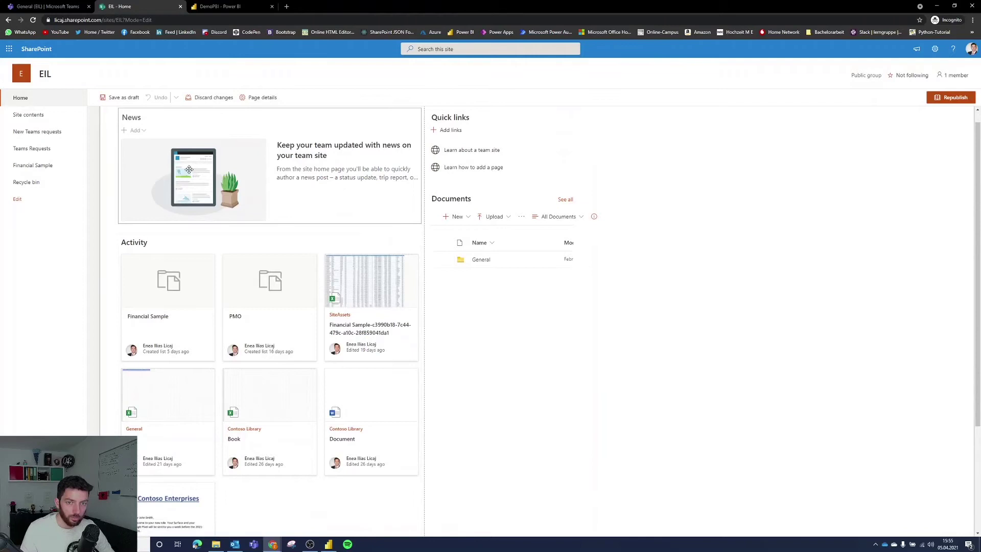
{"action": "scroll", "coordinate": [428, 281], "scroll_direction": "down", "scroll_amount": 3}
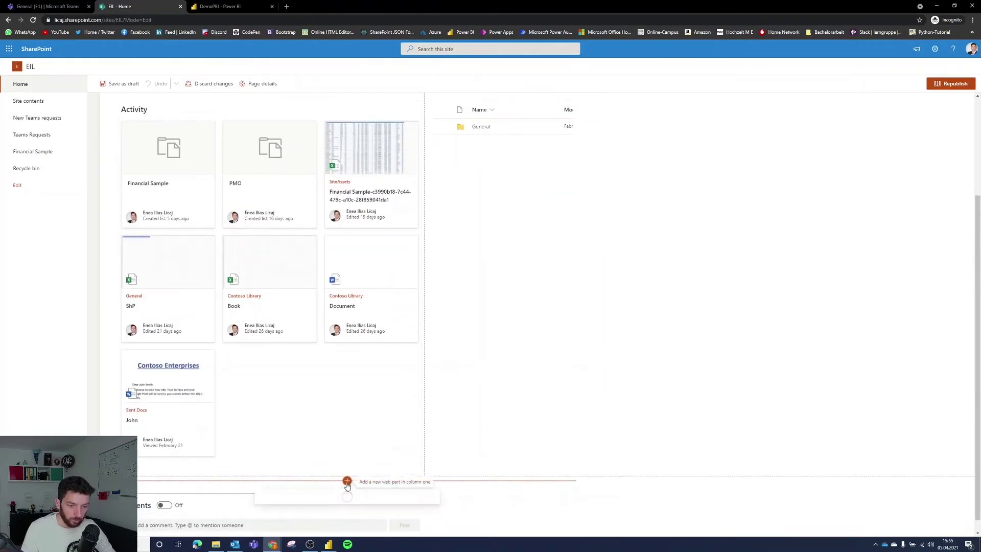
- Add a Power BI web part to the EIL home page and paste in the report link to embed it
{"action": "left_click", "coordinate": [346, 482]}
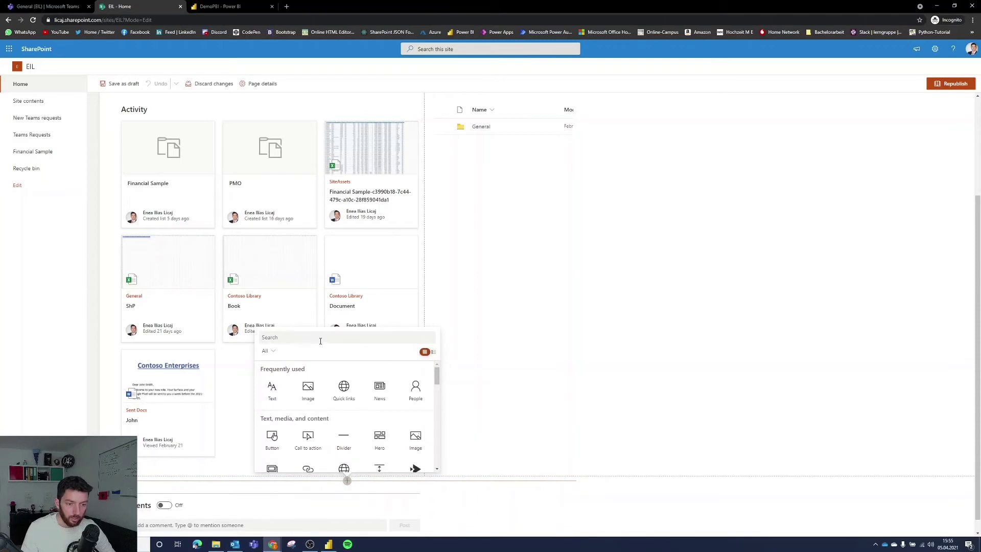
{"action": "type", "text": "power"}
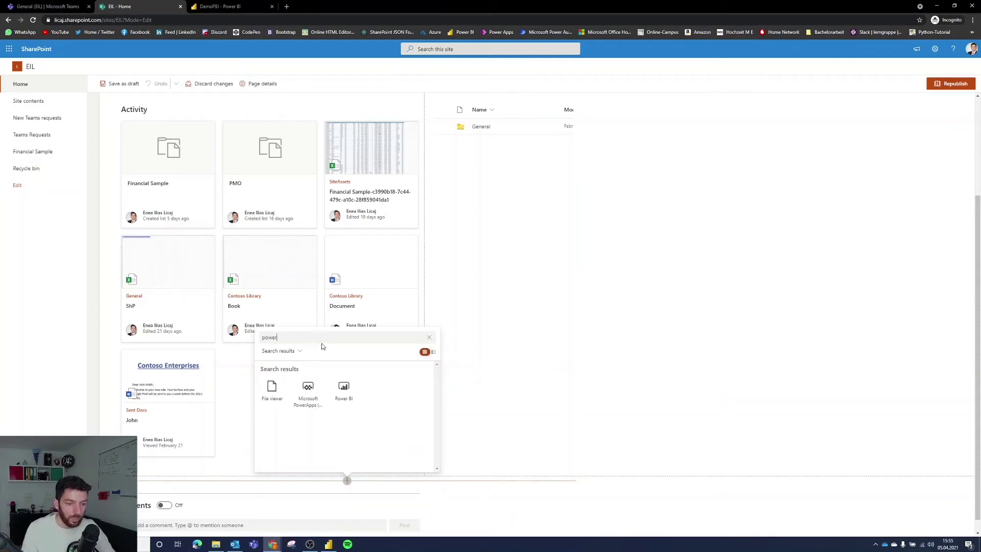
{"action": "left_click", "coordinate": [343, 391]}
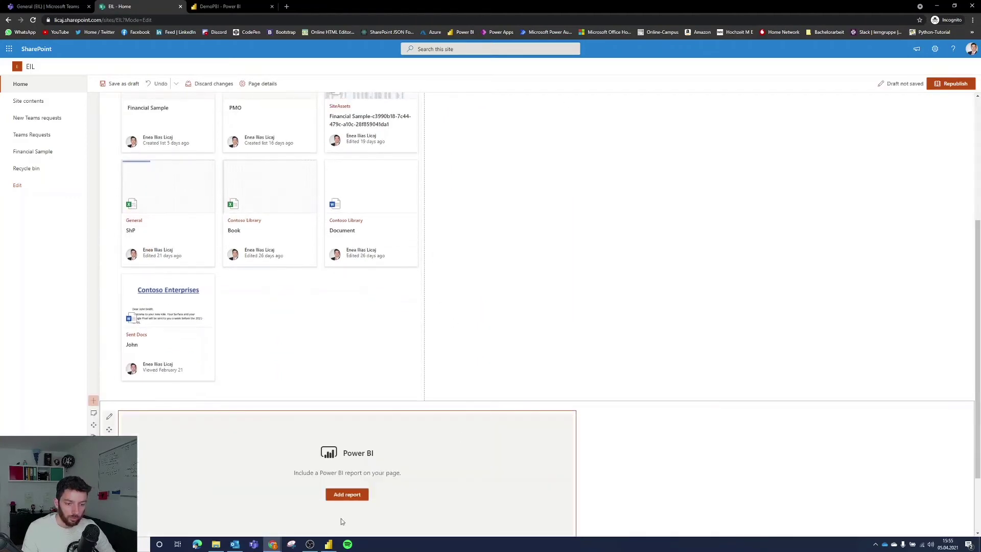
{"action": "scroll", "coordinate": [511, 291], "scroll_direction": "down", "scroll_amount": 2}
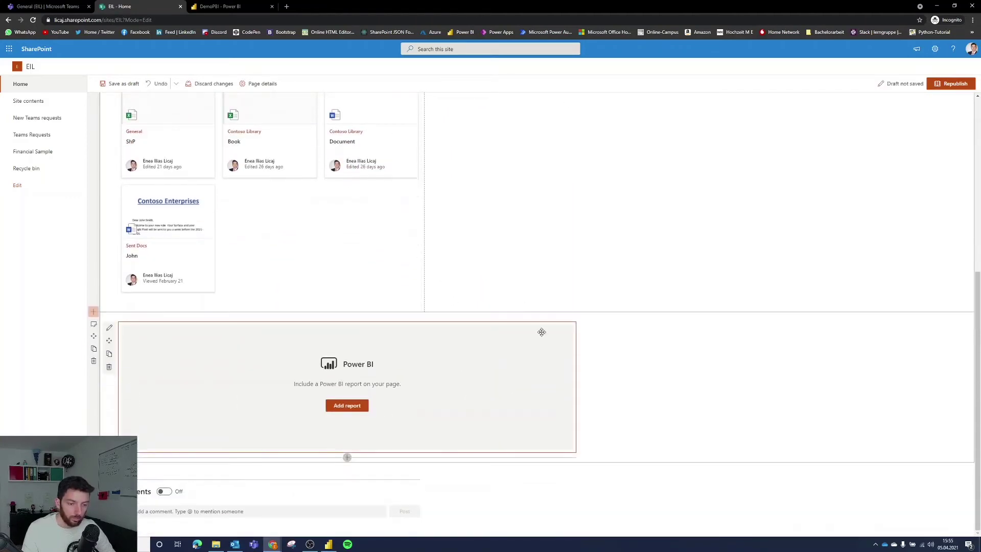
{"action": "left_click", "coordinate": [344, 407]}
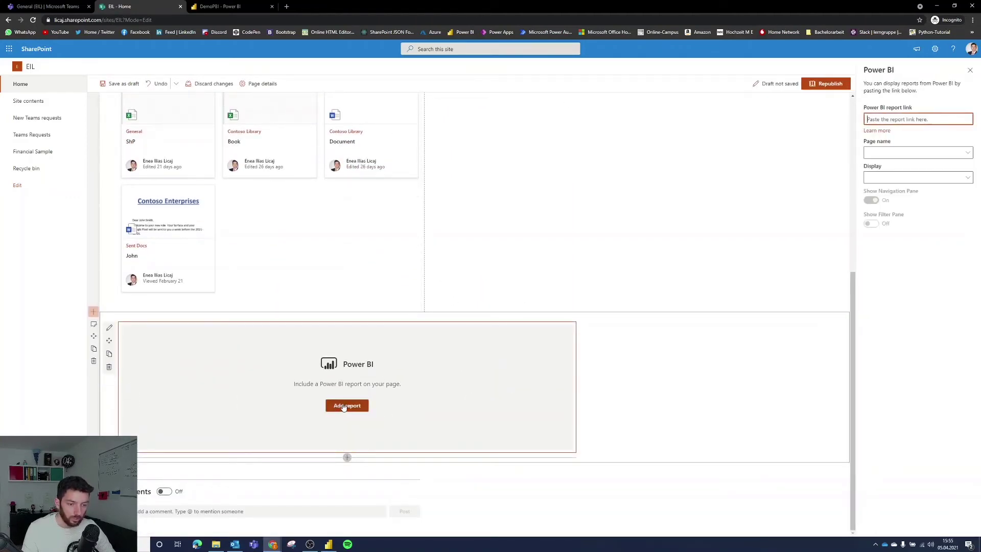
{"action": "left_click", "coordinate": [898, 120]}
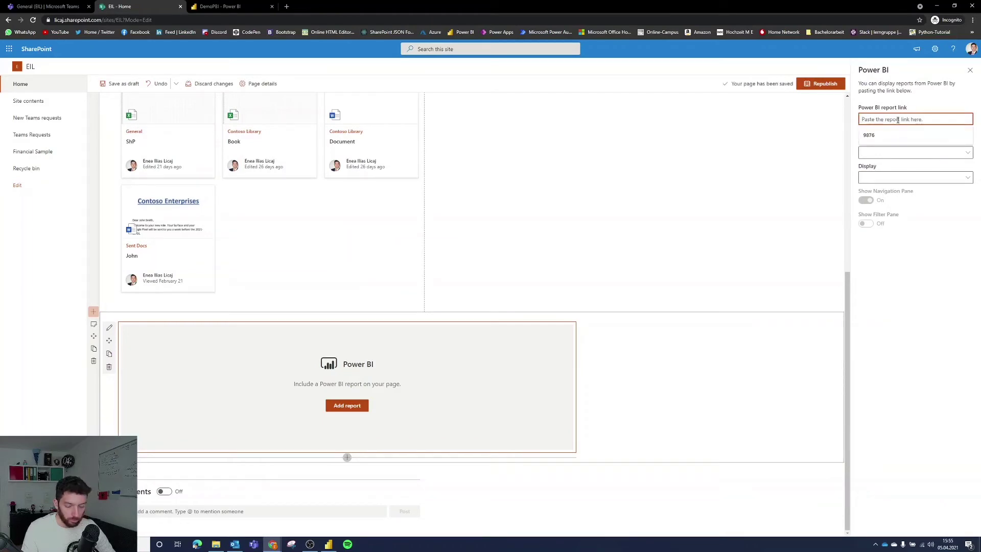
{"action": "key", "text": "ctrl+v"}
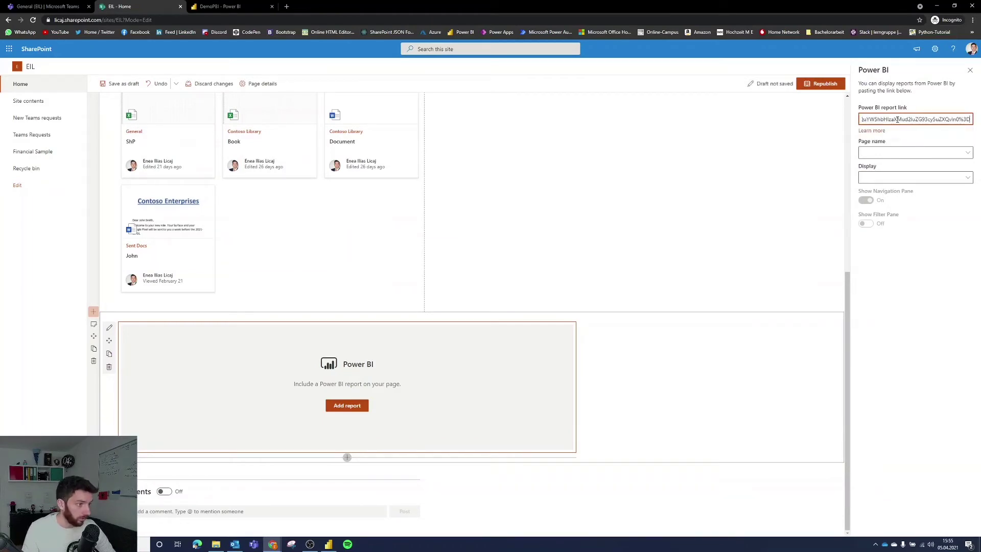
{"action": "left_click", "coordinate": [914, 136]}
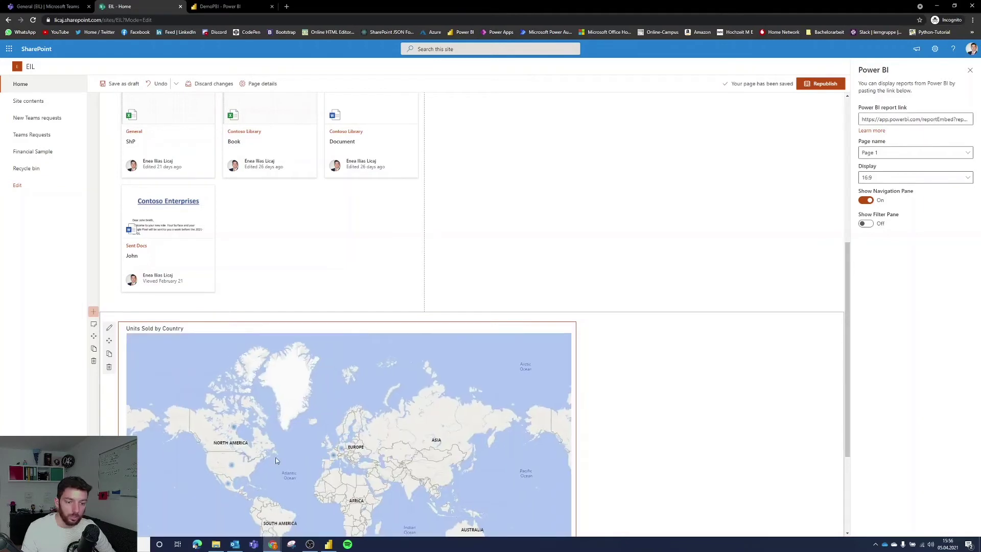
- In the Power BI web part properties, set Page name to Page 2 and keep the 16:9 display ratio
{"action": "scroll", "coordinate": [506, 226], "scroll_direction": "down", "scroll_amount": 2}
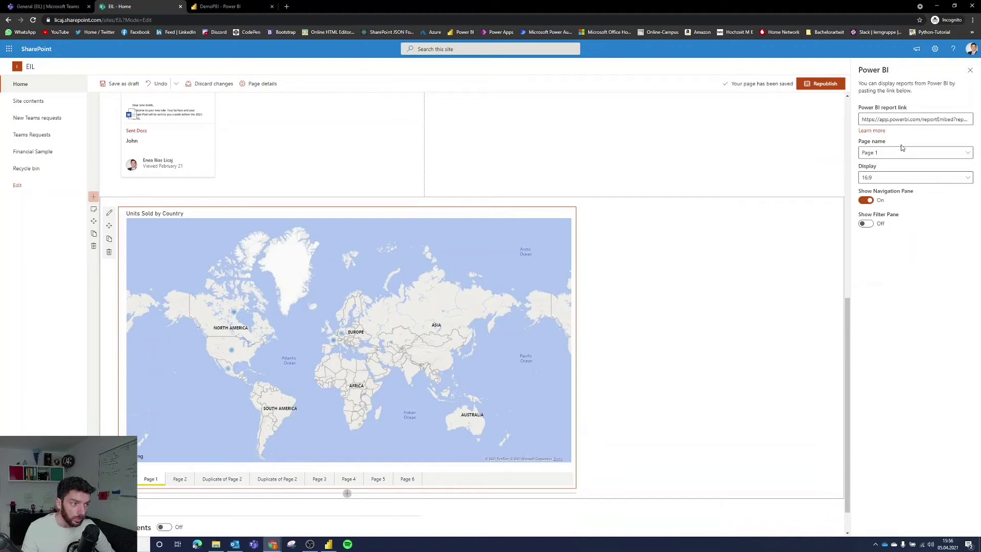
{"action": "left_click_drag", "start_coordinate": [899, 145], "coordinate": [860, 144]}
{"action": "left_click", "coordinate": [920, 155]}
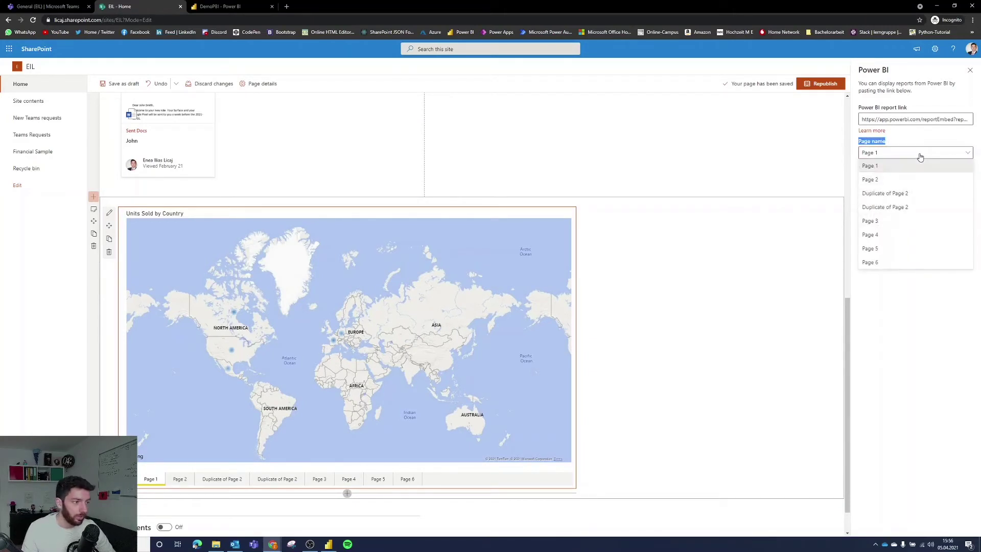
{"action": "left_click", "coordinate": [890, 182]}
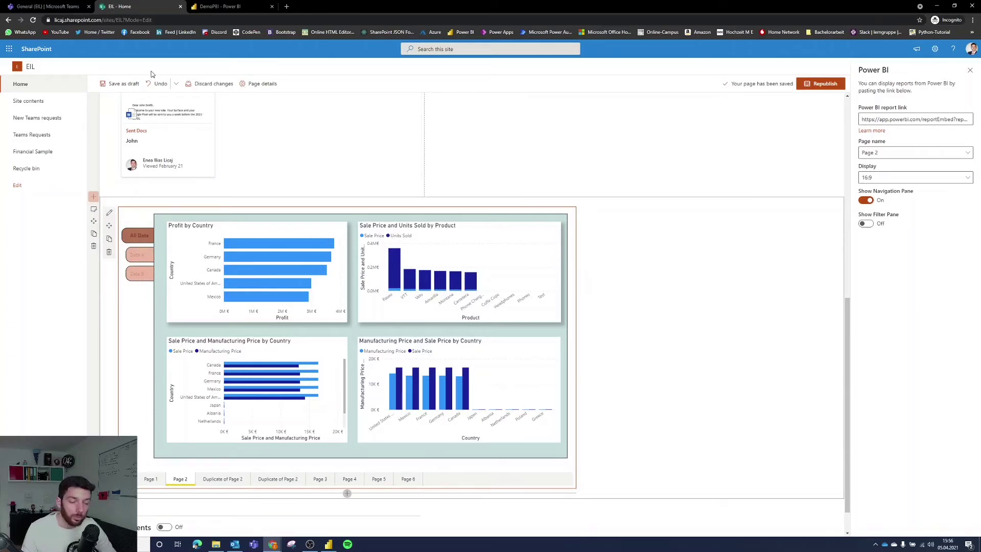
{"action": "left_click", "coordinate": [868, 178]}
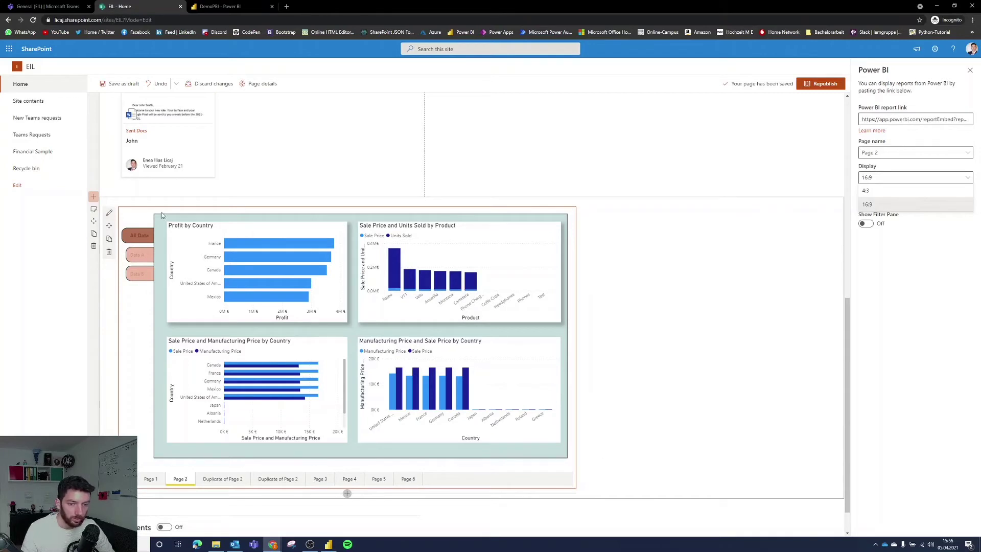
{"action": "left_click", "coordinate": [917, 292]}
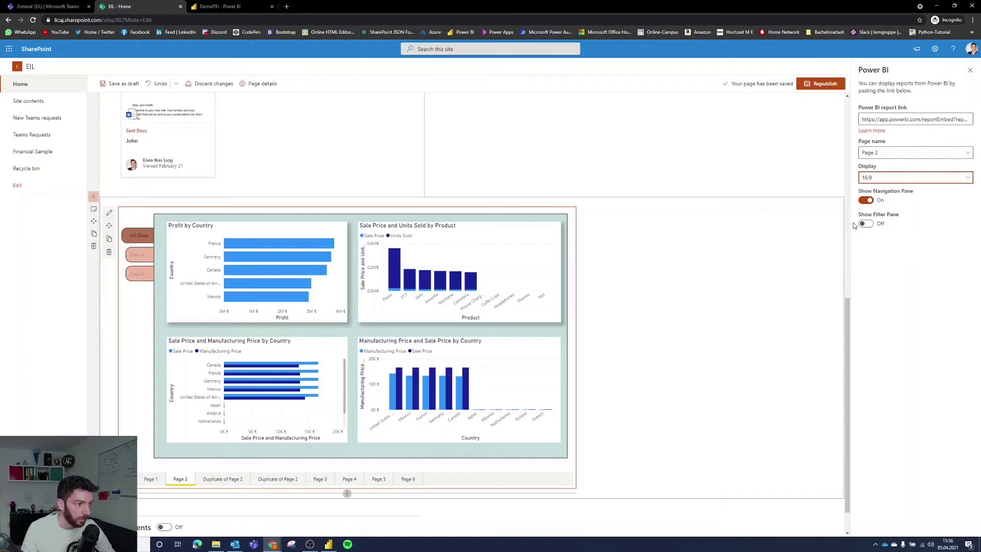
- Toggle the filter pane on and back off, then set Show Navigation Pane to Off
{"action": "left_click", "coordinate": [871, 226]}
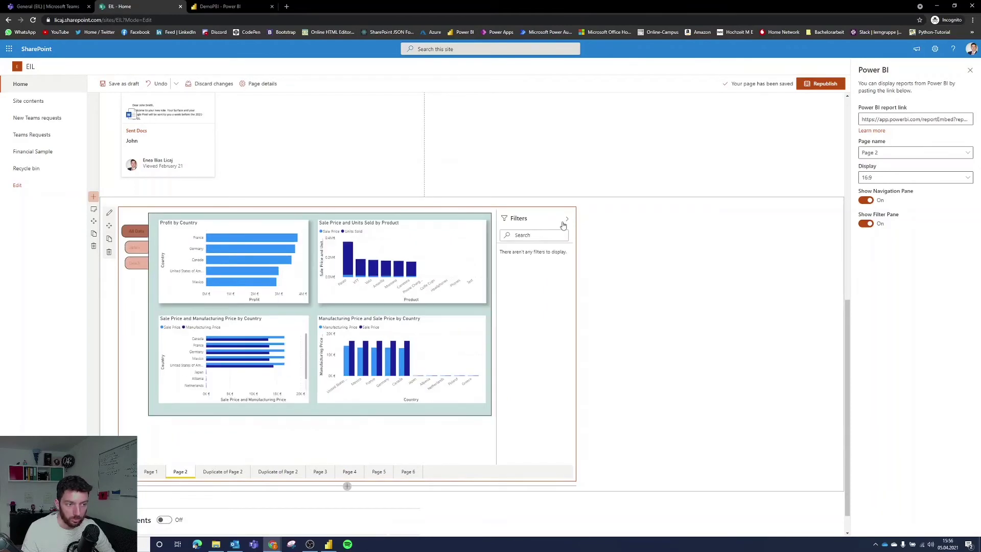
{"action": "left_click", "coordinate": [566, 219]}
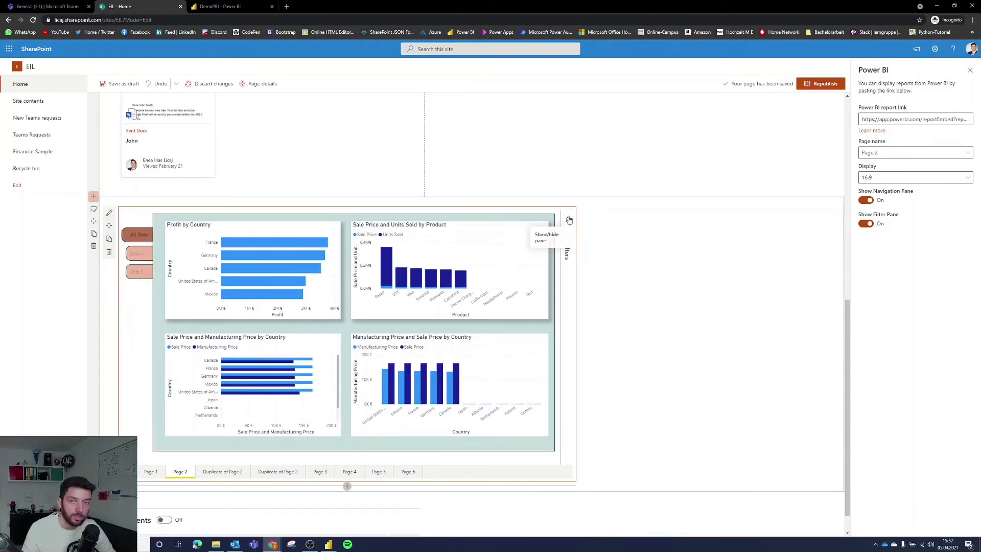
{"action": "left_click", "coordinate": [866, 224]}
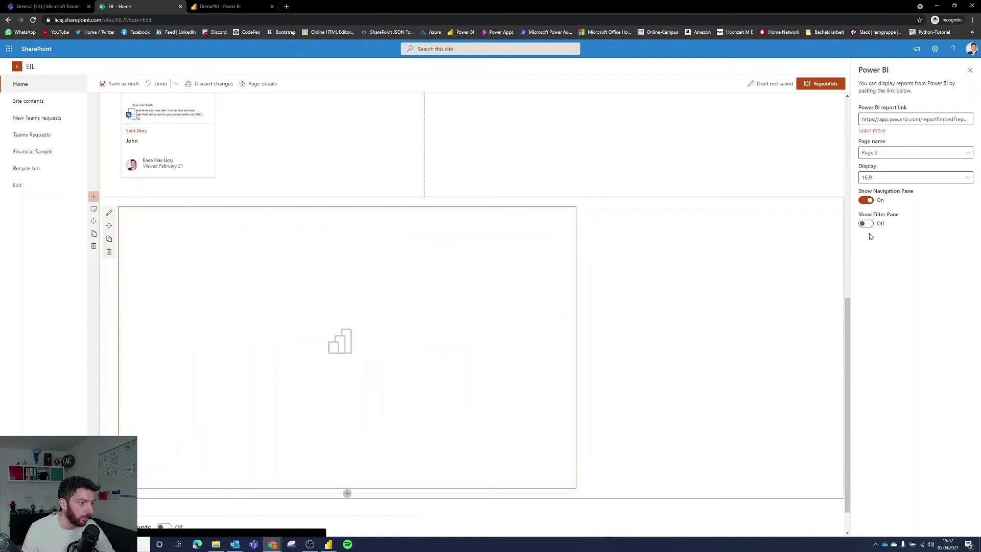
{"action": "left_click", "coordinate": [870, 202]}
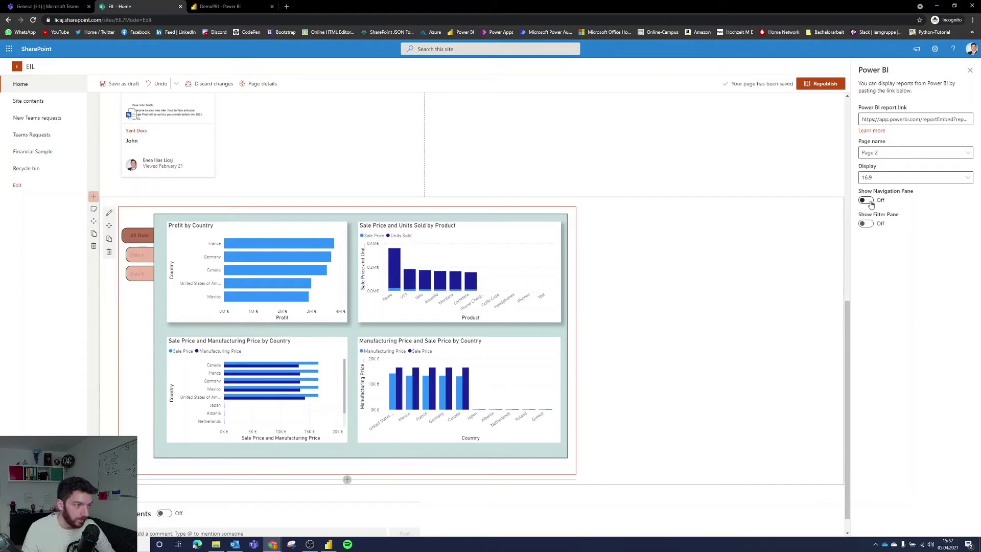
{"action": "left_click", "coordinate": [870, 201]}
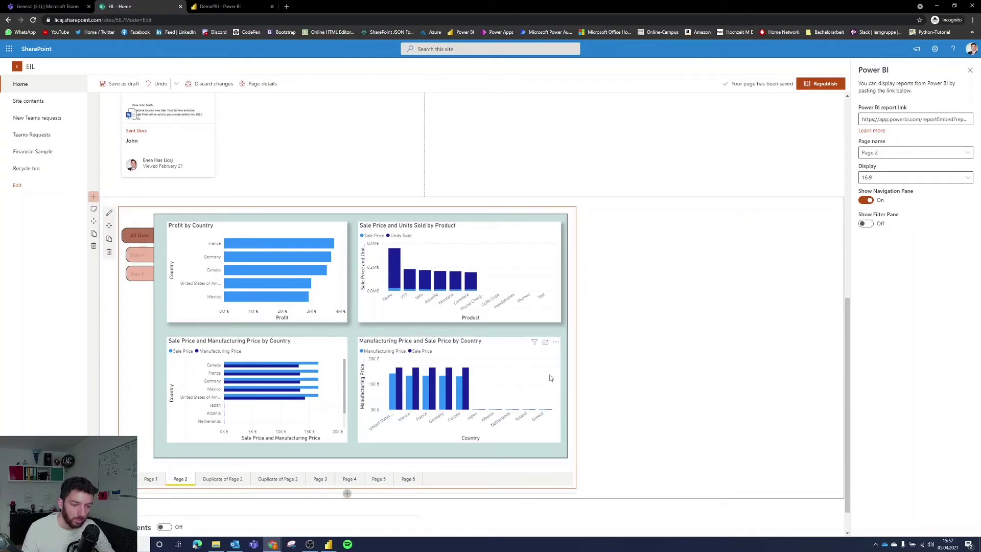
{"action": "left_click", "coordinate": [868, 202]}
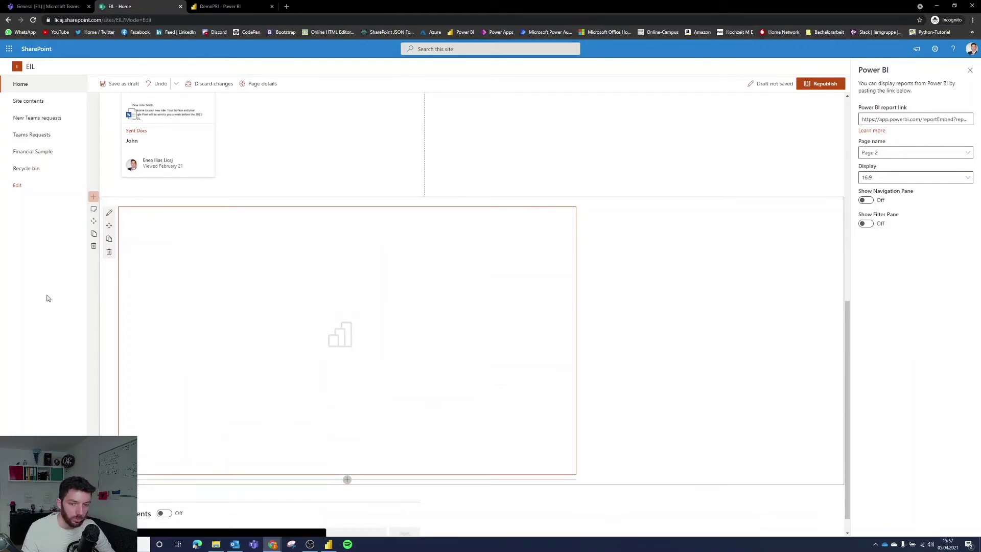
- Test the embedded report's Data A and All Data slicer buttons
{"action": "left_click", "coordinate": [142, 258]}
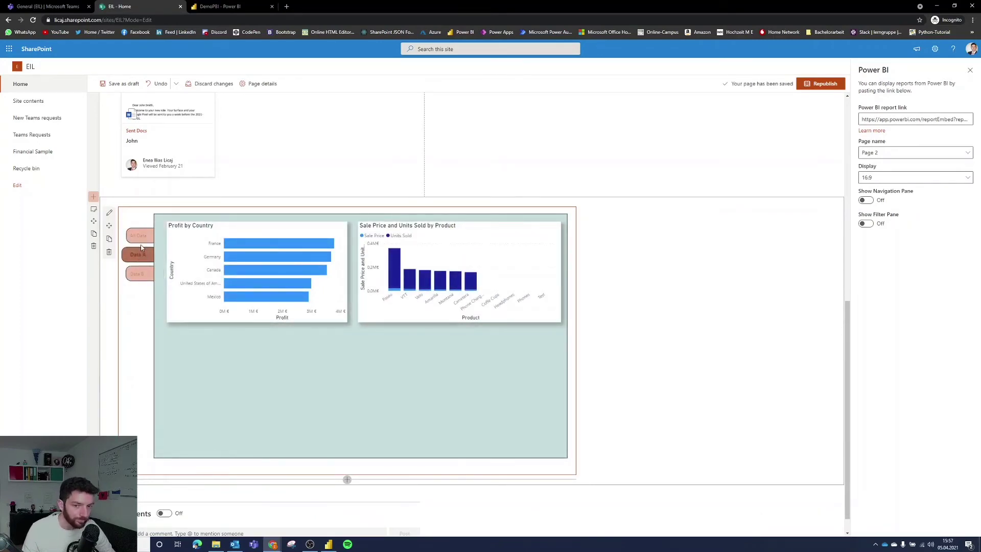
{"action": "left_click", "coordinate": [140, 236]}
{"action": "scroll", "coordinate": [675, 323], "scroll_direction": "up", "scroll_amount": 3}
{"action": "scroll", "coordinate": [672, 322], "scroll_direction": "up", "scroll_amount": 4}
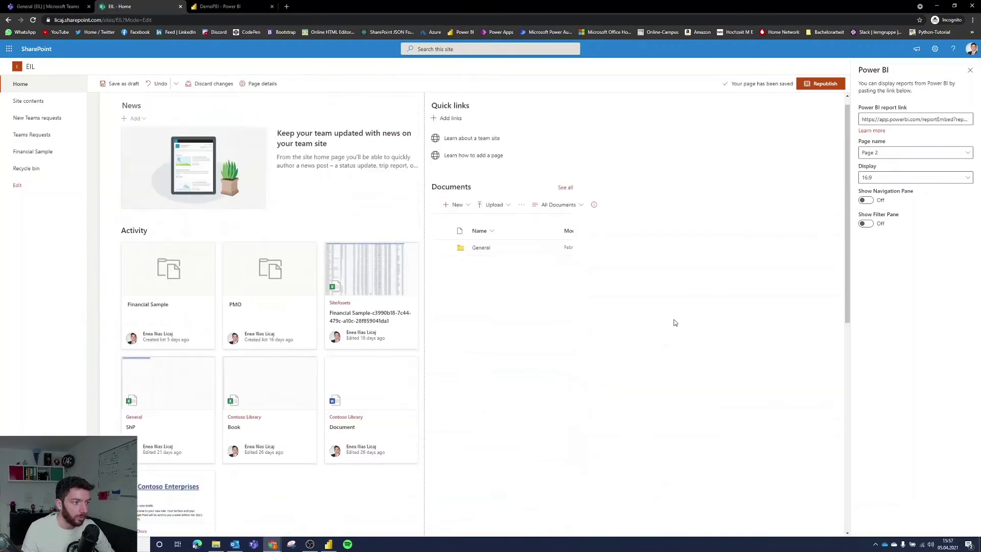
{"action": "scroll", "coordinate": [670, 341], "scroll_direction": "down", "scroll_amount": 7}
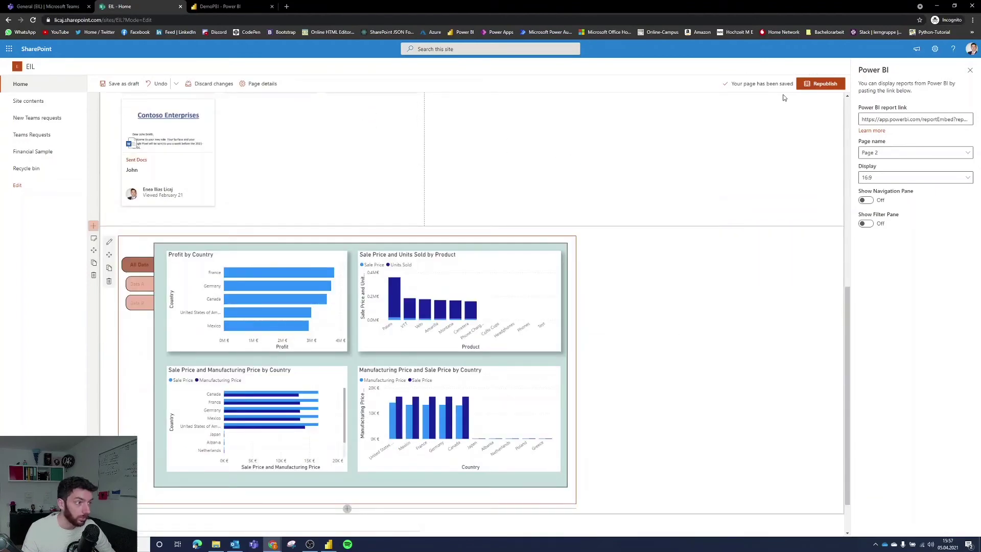
- Republish the EIL home page and recheck the Data A and All Data buttons
{"action": "left_click", "coordinate": [818, 84]}
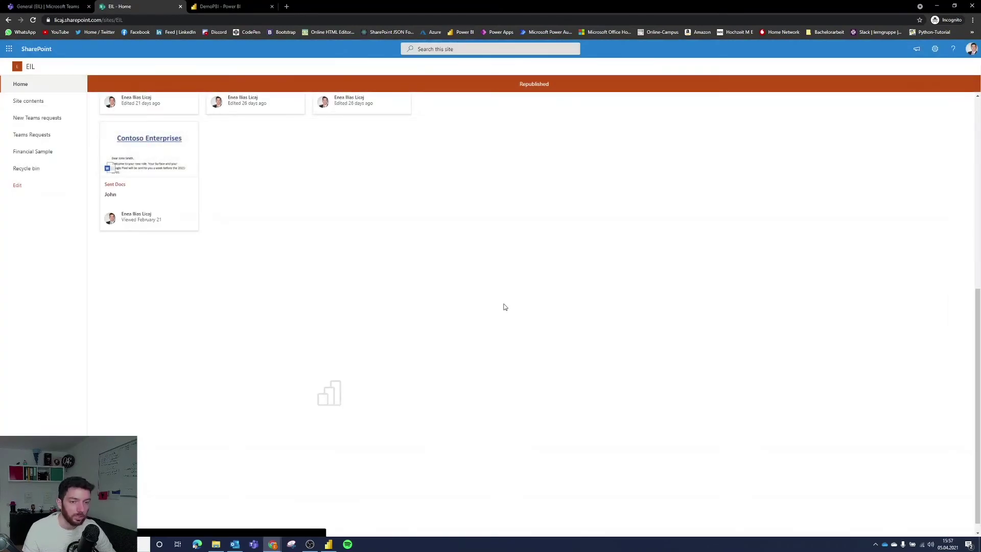
{"action": "mouse_move", "coordinate": [521, 286]}
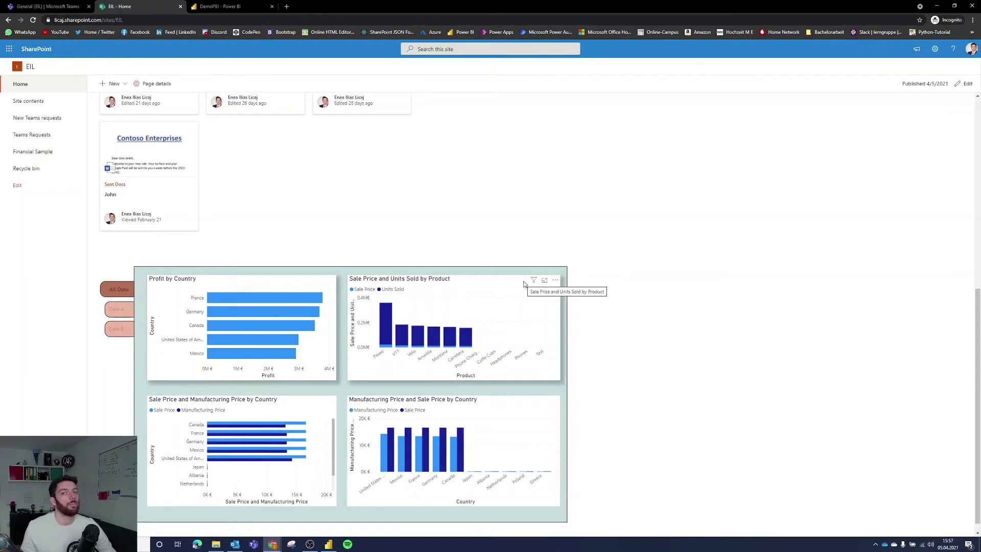
{"action": "scroll", "coordinate": [548, 239], "scroll_direction": "up", "scroll_amount": 5}
{"action": "scroll", "coordinate": [549, 240], "scroll_direction": "down", "scroll_amount": 5}
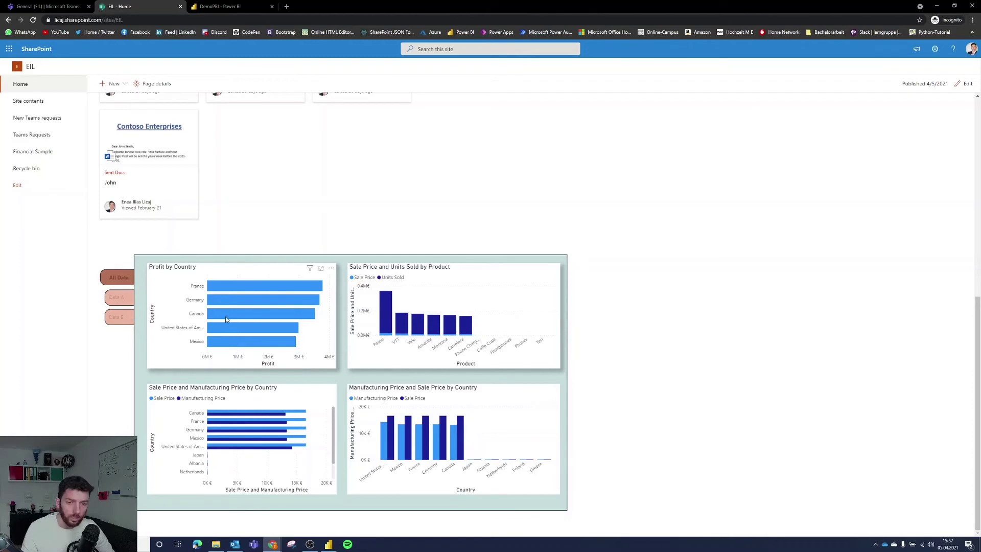
{"action": "left_click", "coordinate": [122, 303]}
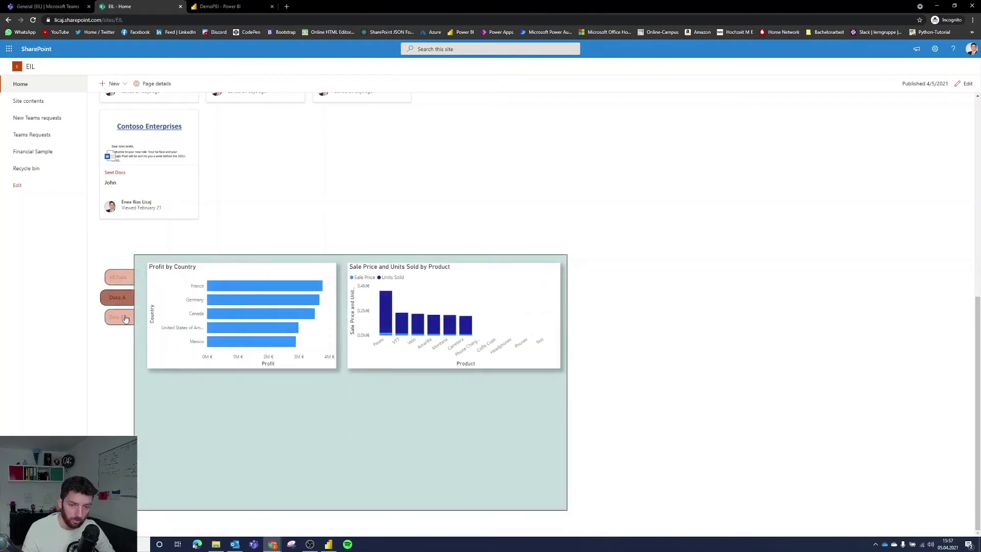
{"action": "left_click", "coordinate": [123, 318]}
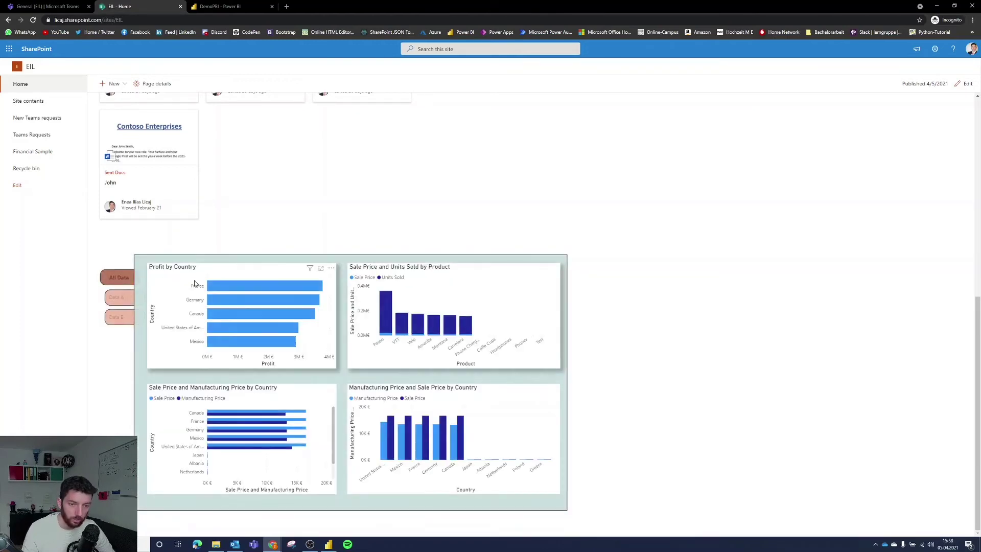
- Cross-filter the charts by France, Germany, Canada and United States in Profit by Country
{"action": "mouse_move", "coordinate": [225, 289]}
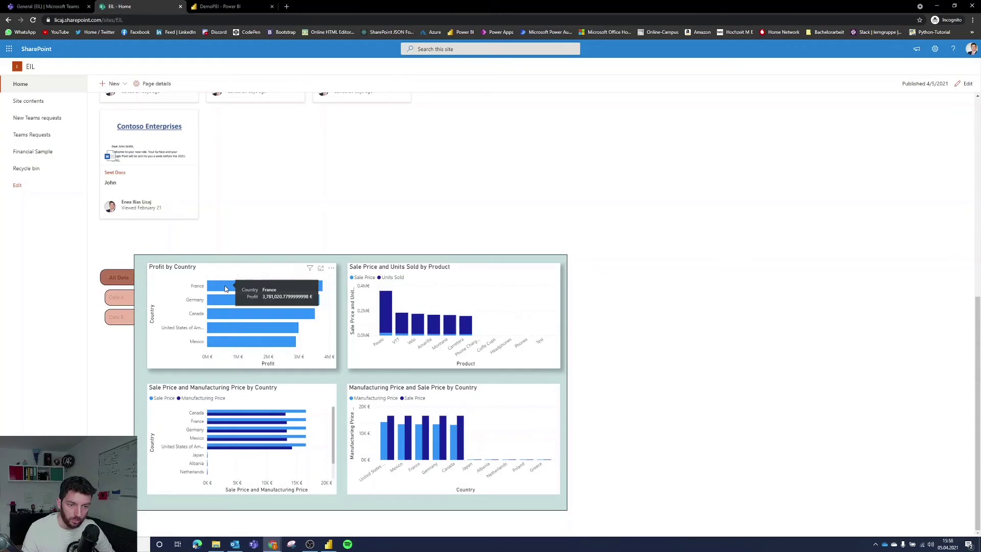
{"action": "left_click", "coordinate": [255, 285]}
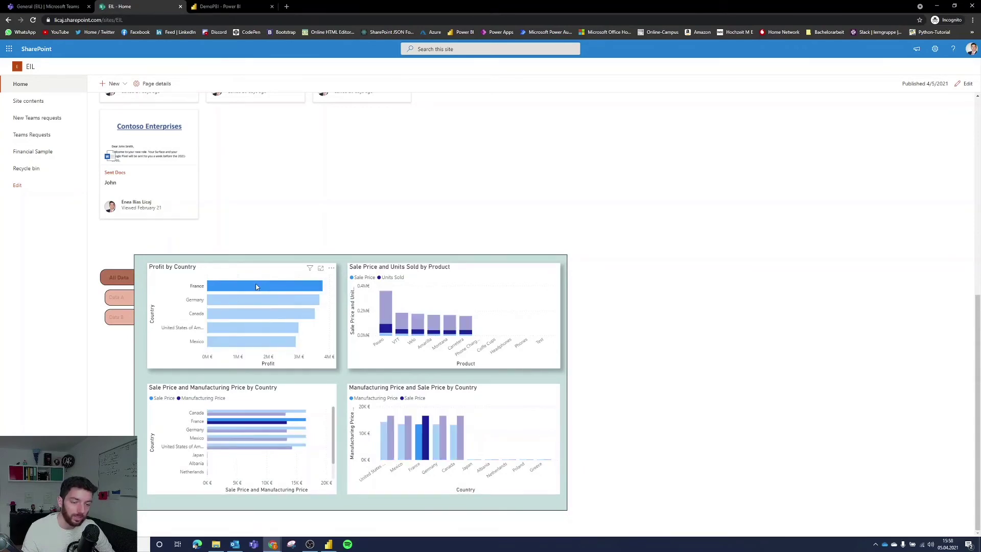
{"action": "left_click", "coordinate": [257, 287]}
{"action": "left_click", "coordinate": [256, 301]}
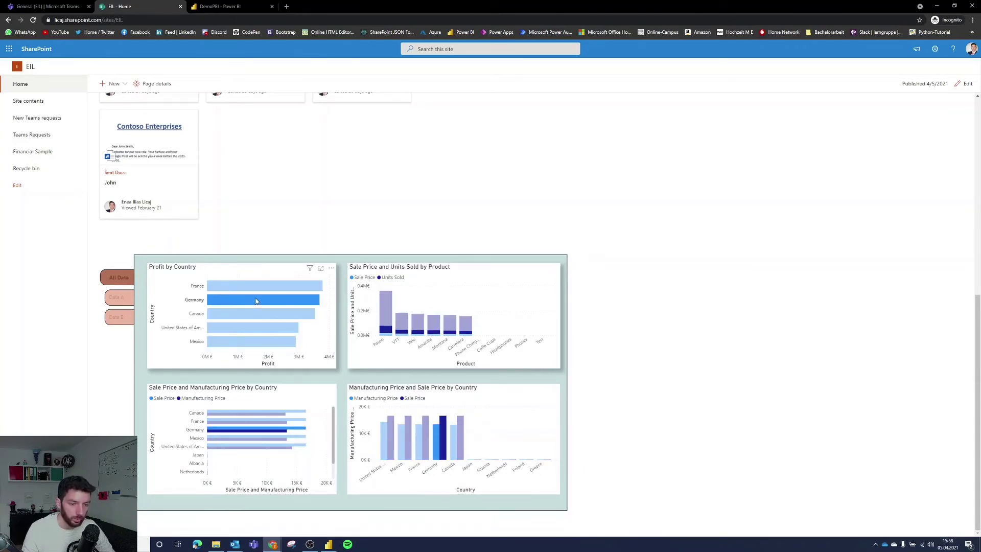
{"action": "left_click", "coordinate": [257, 313]}
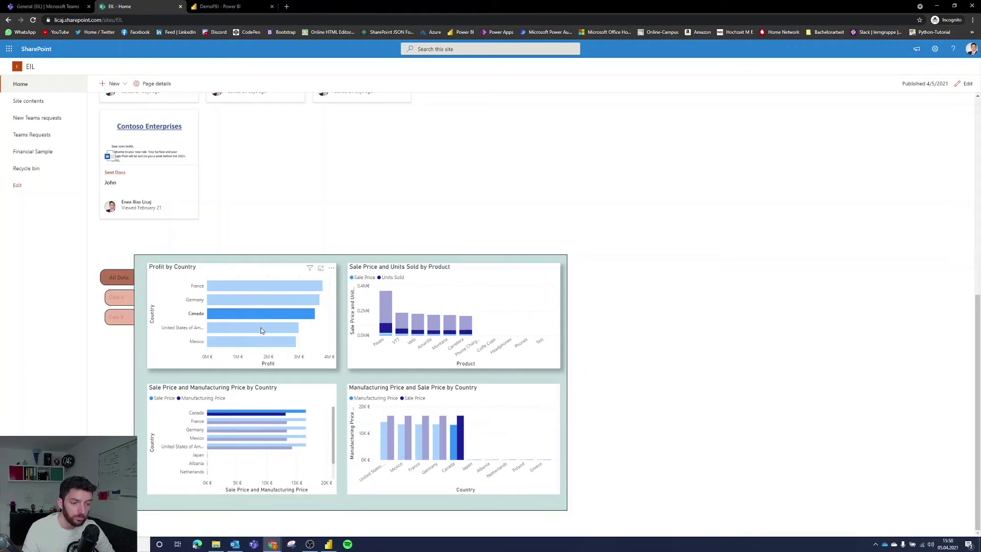
{"action": "left_click", "coordinate": [261, 330]}
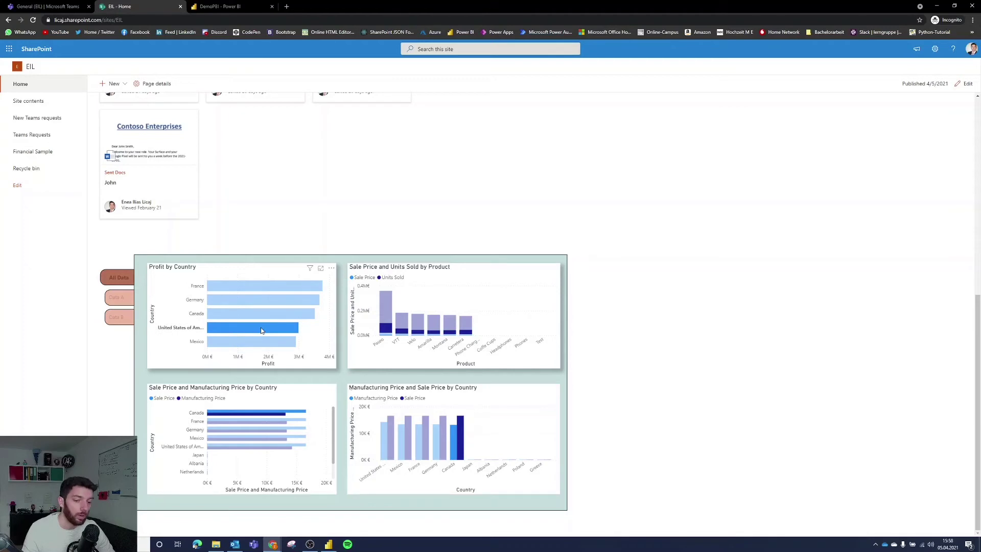
- Clear the country filter, then add a Power BI tab showing DemoPBI from the DemoPBIApp app
{"action": "left_click", "coordinate": [240, 328]}
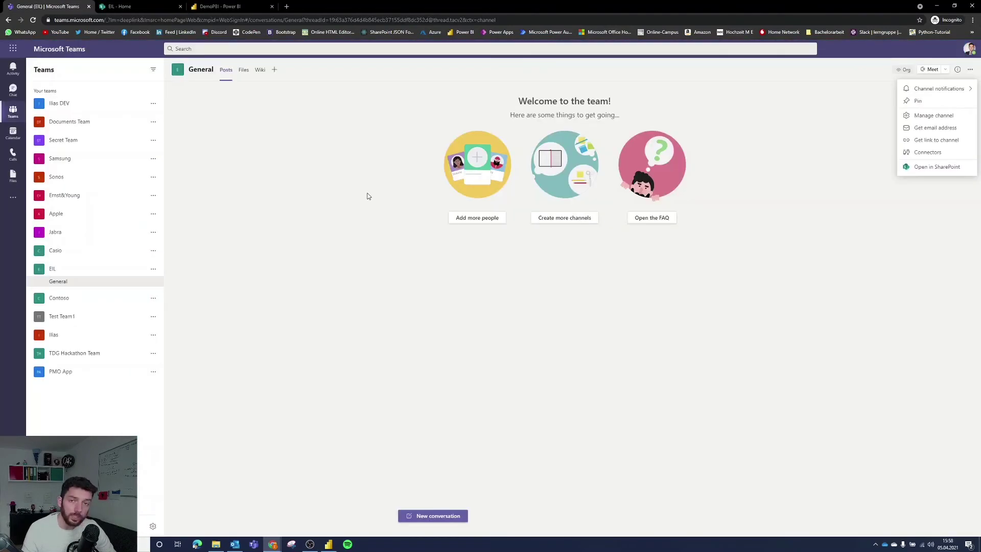
{"action": "left_click", "coordinate": [349, 185]}
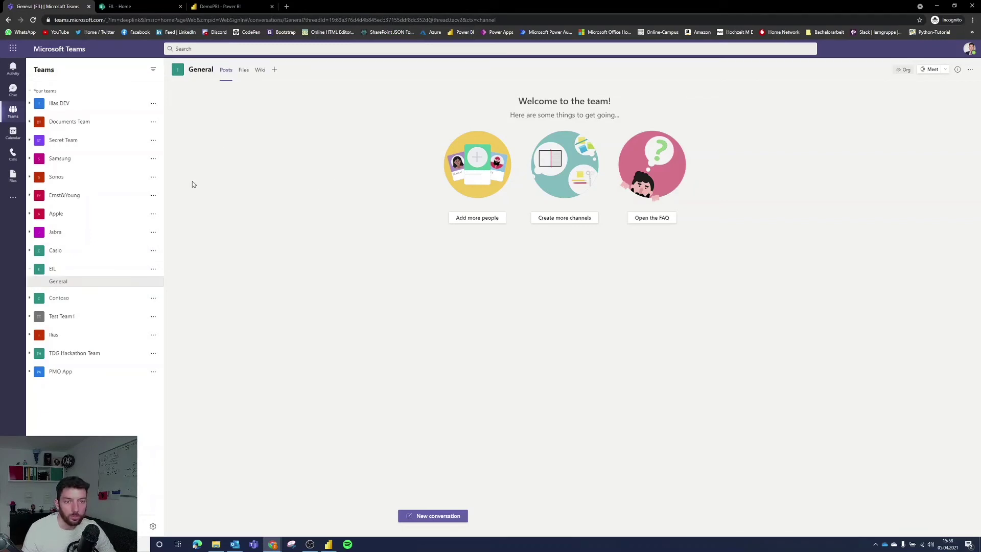
{"action": "left_click", "coordinate": [274, 70]}
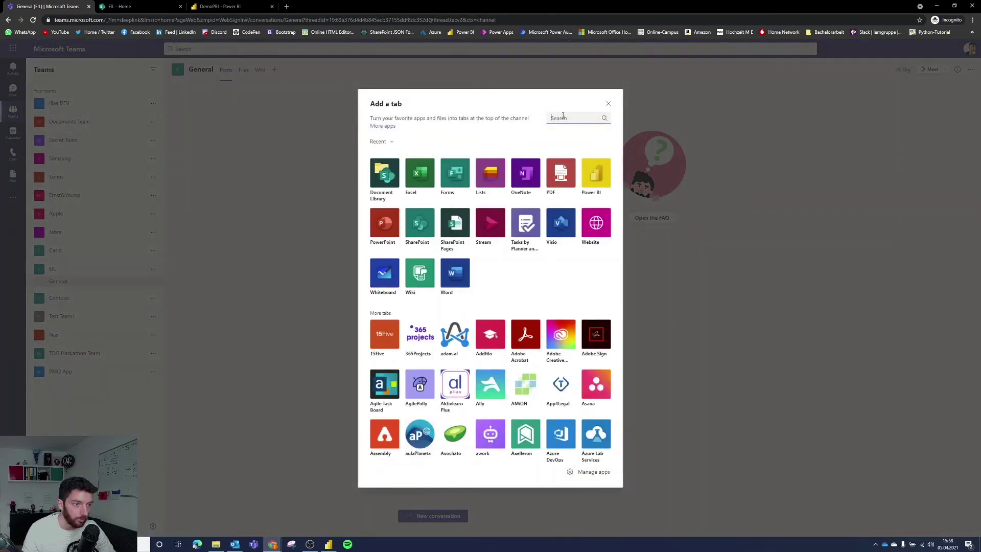
{"action": "left_click", "coordinate": [596, 172]}
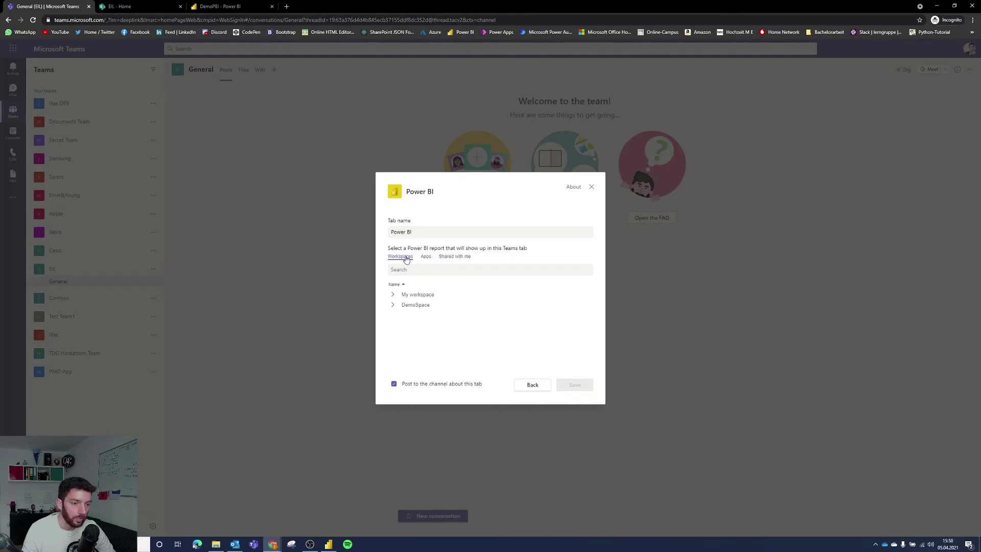
{"action": "left_click", "coordinate": [425, 257]}
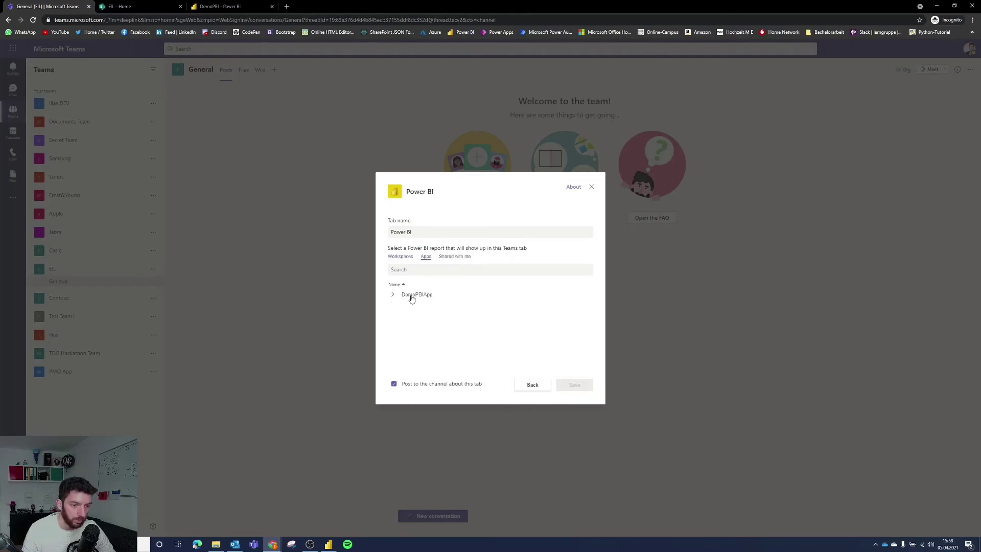
{"action": "left_click", "coordinate": [407, 295]}
{"action": "left_click", "coordinate": [441, 307]}
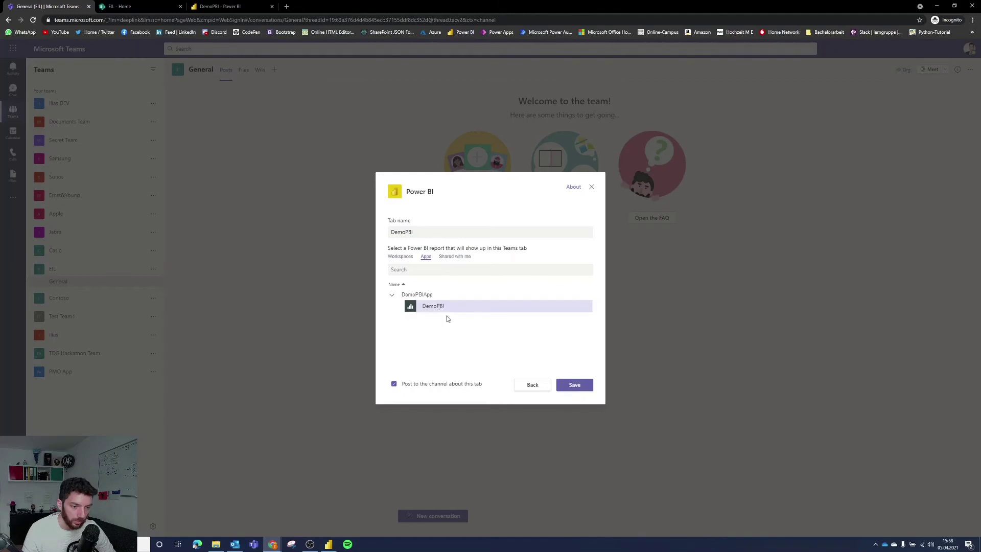
- Save the DemoPBI tab and browse Duplicate of Page 2, Page 1 and Page 2
{"action": "left_click", "coordinate": [573, 387]}
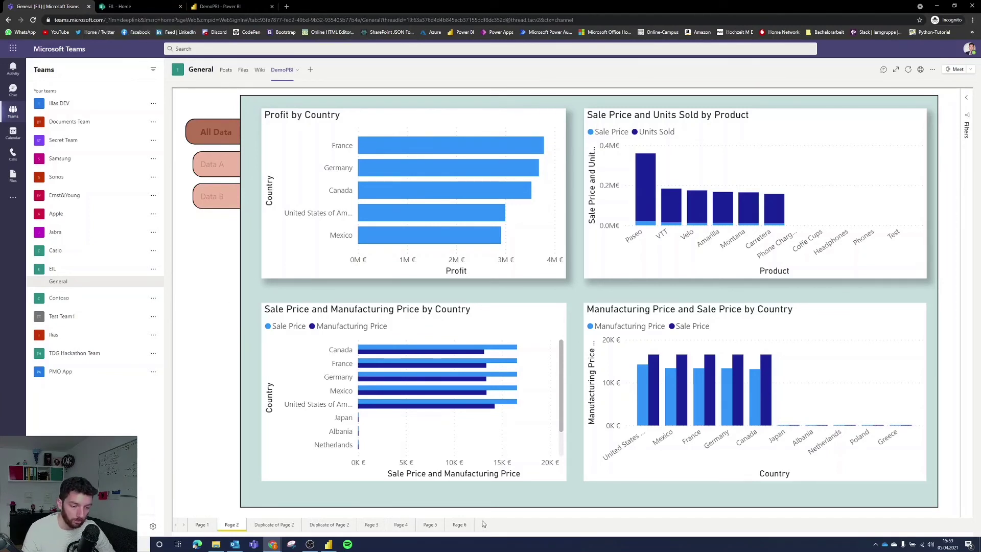
{"action": "left_click", "coordinate": [290, 526]}
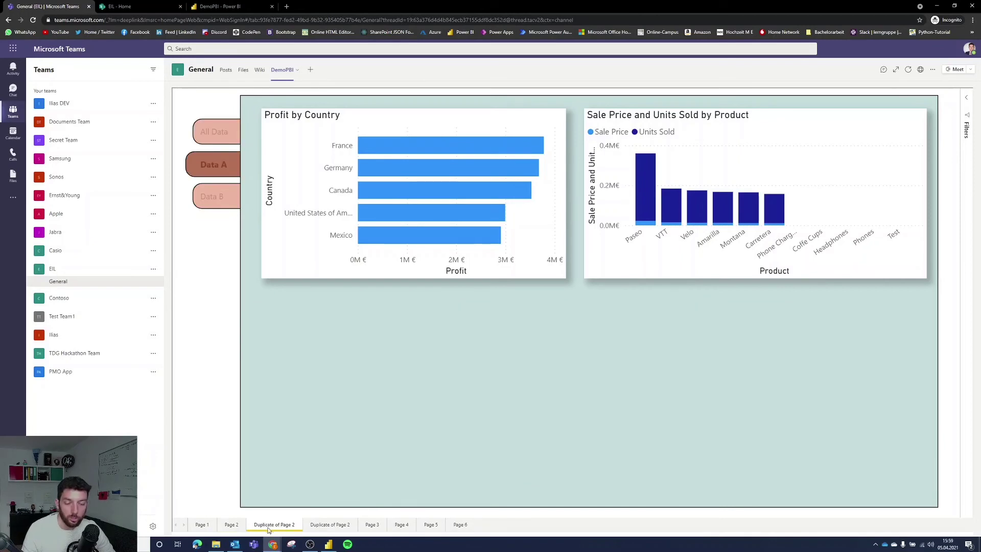
{"action": "left_click", "coordinate": [234, 526]}
{"action": "left_click", "coordinate": [205, 525]}
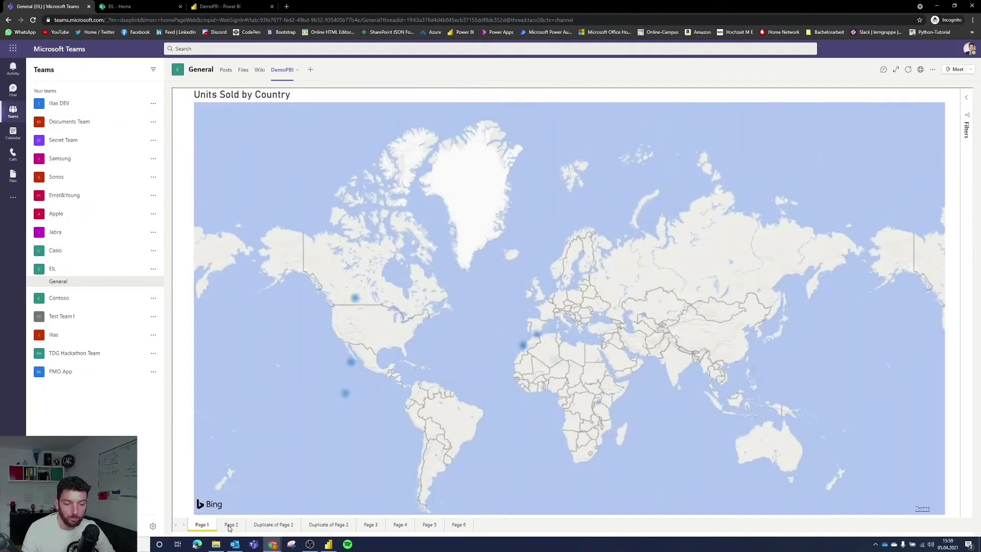
{"action": "left_click", "coordinate": [230, 527]}
- Test the Data A, Data B and All Data views and the France cross-filter in the tab
{"action": "left_click", "coordinate": [218, 155]}
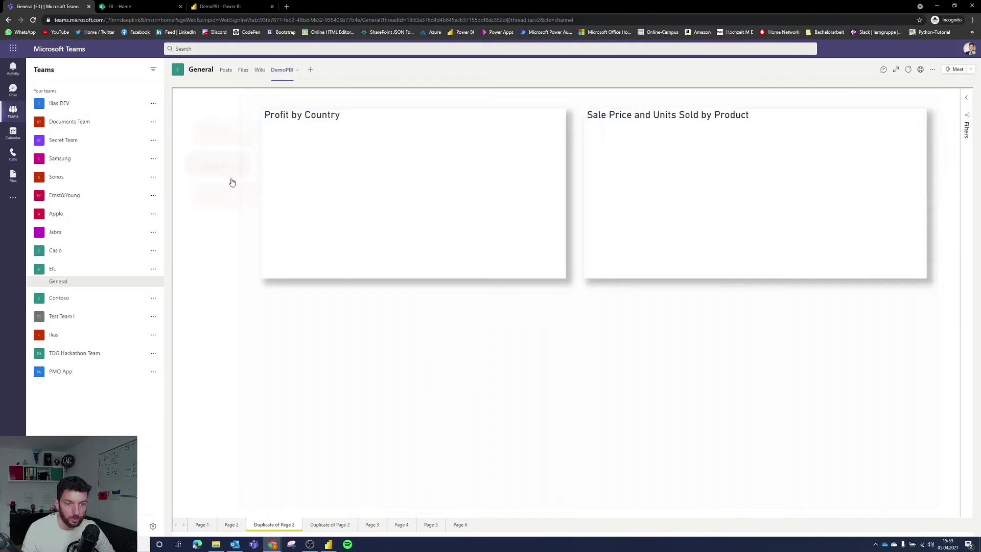
{"action": "left_click", "coordinate": [223, 198]}
{"action": "left_click", "coordinate": [215, 126]}
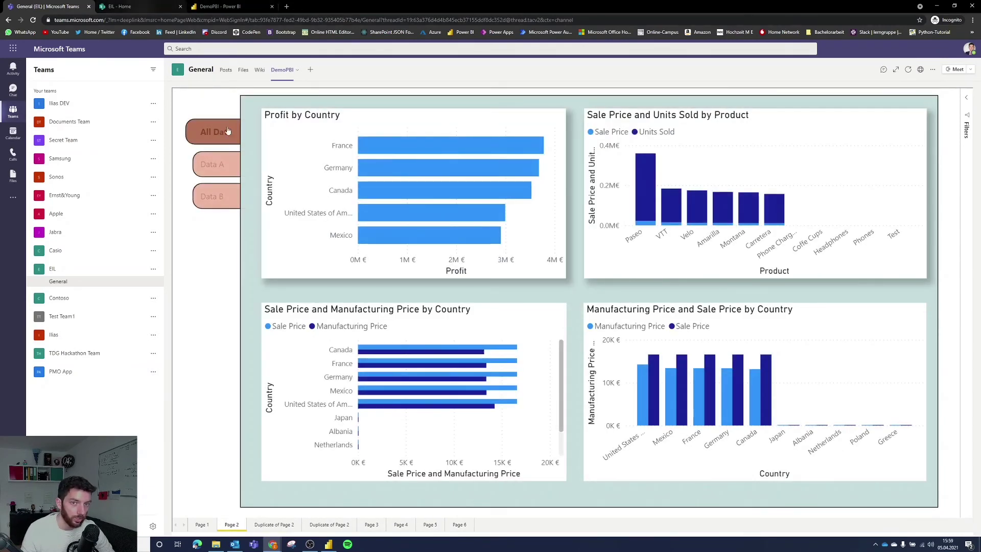
{"action": "left_click", "coordinate": [413, 144]}
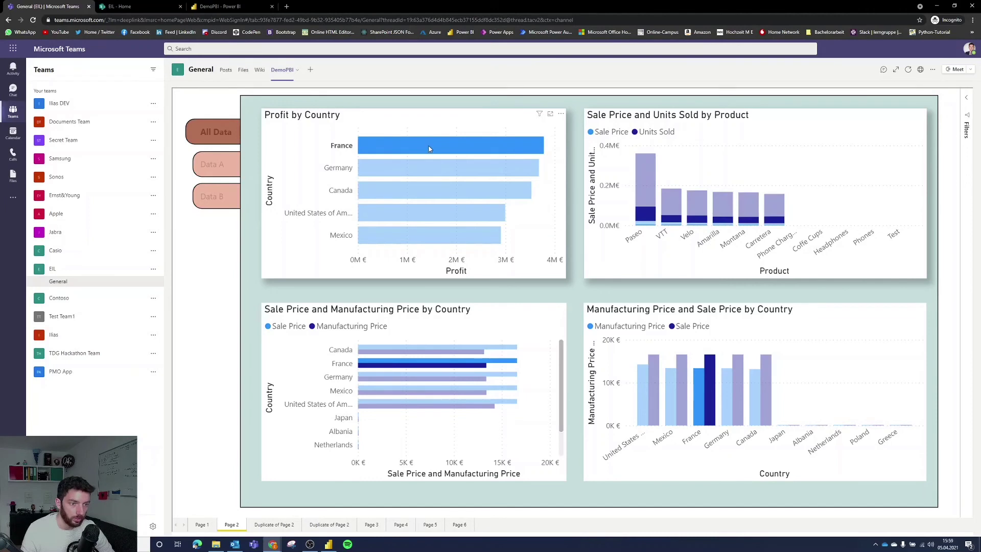
{"action": "left_click", "coordinate": [428, 149]}
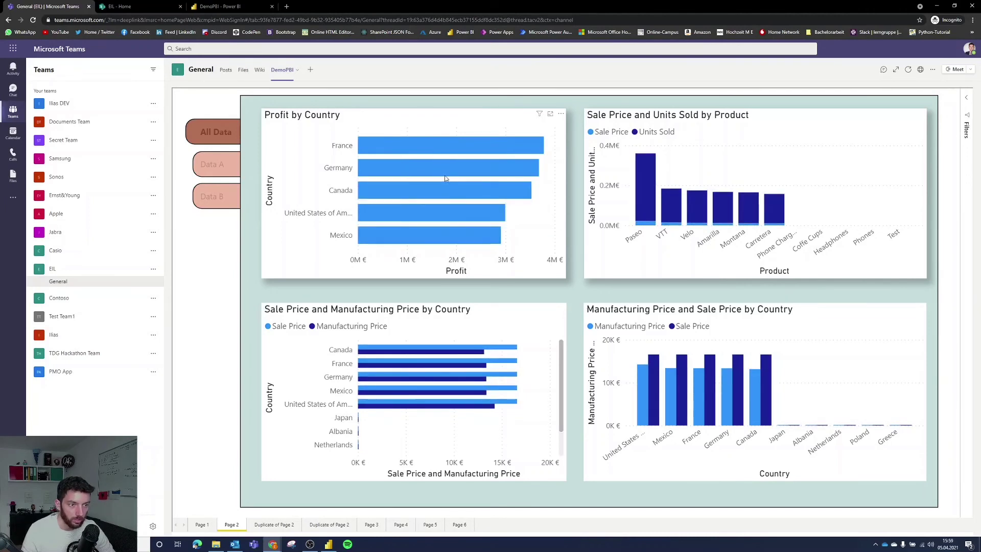
{"action": "mouse_move", "coordinate": [457, 193]}
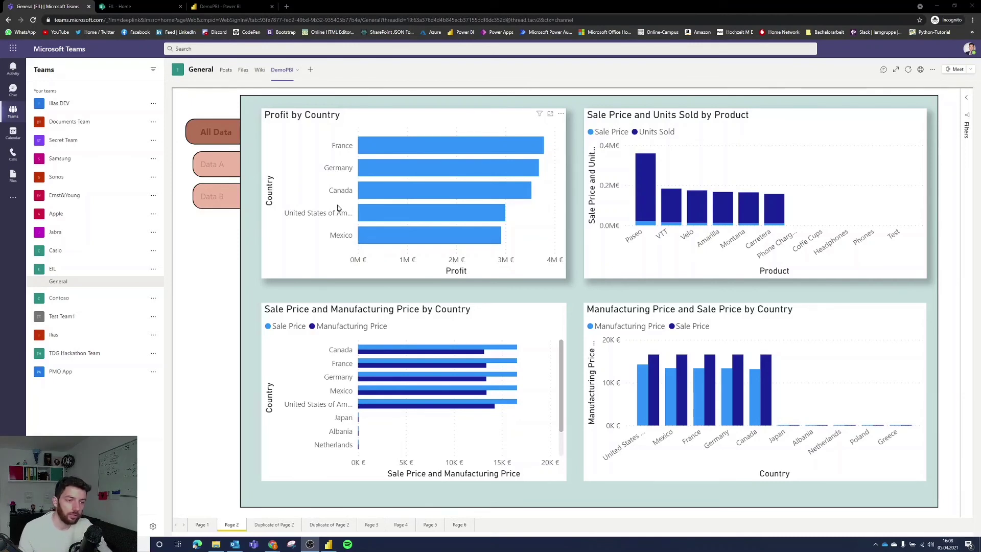
{"action": "left_click", "coordinate": [120, 55]}
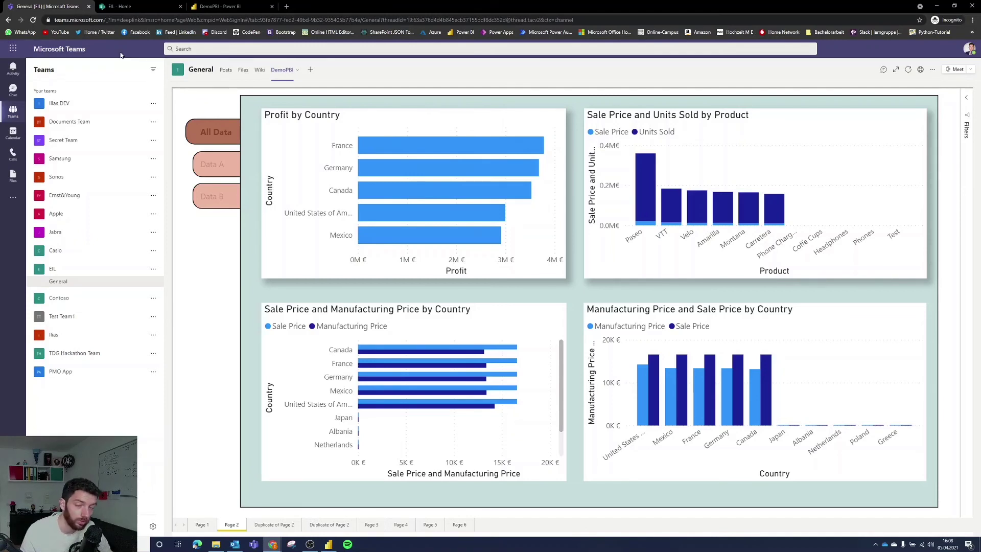
{"action": "left_click", "coordinate": [15, 197]}
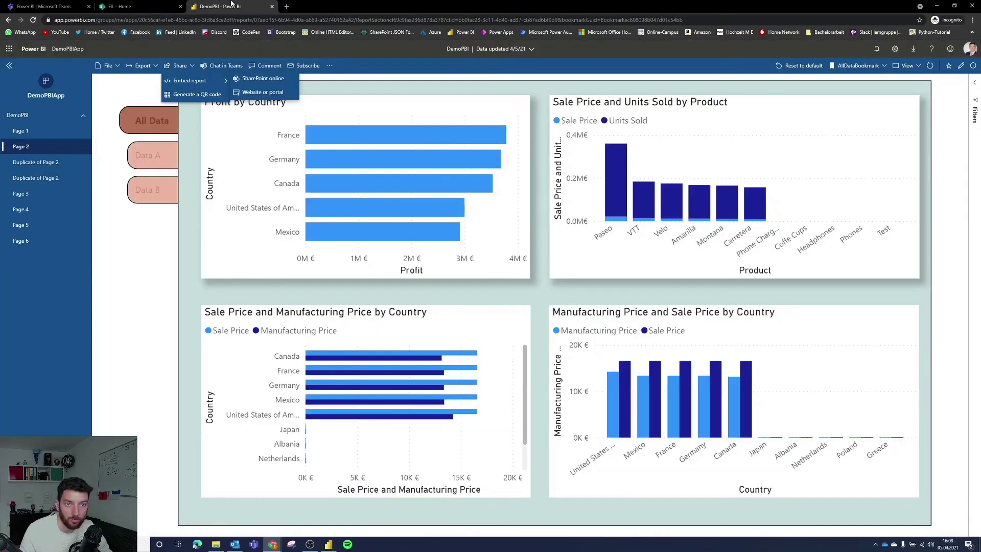
{"action": "left_click", "coordinate": [221, 6]}
{"action": "left_click", "coordinate": [58, 6]}
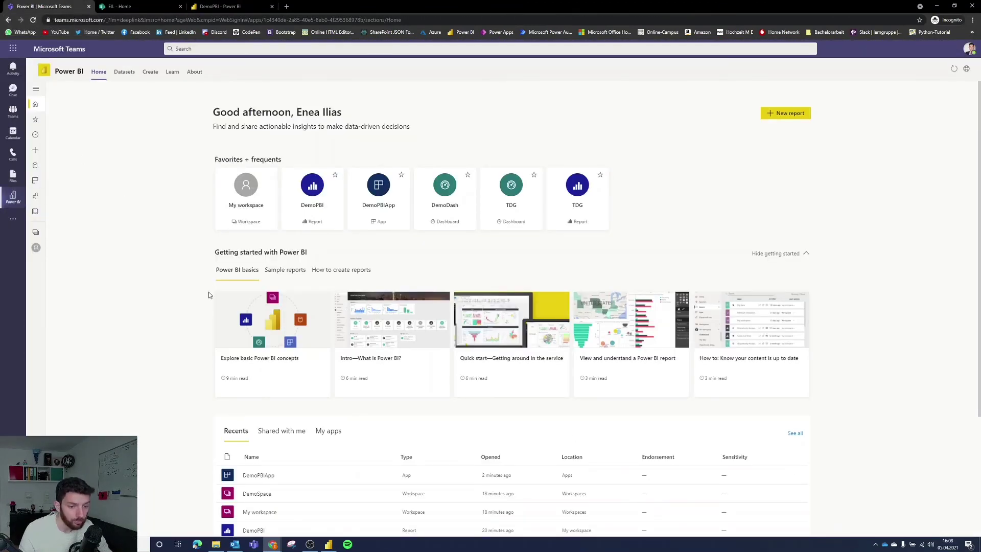
{"action": "left_click", "coordinate": [36, 179]}
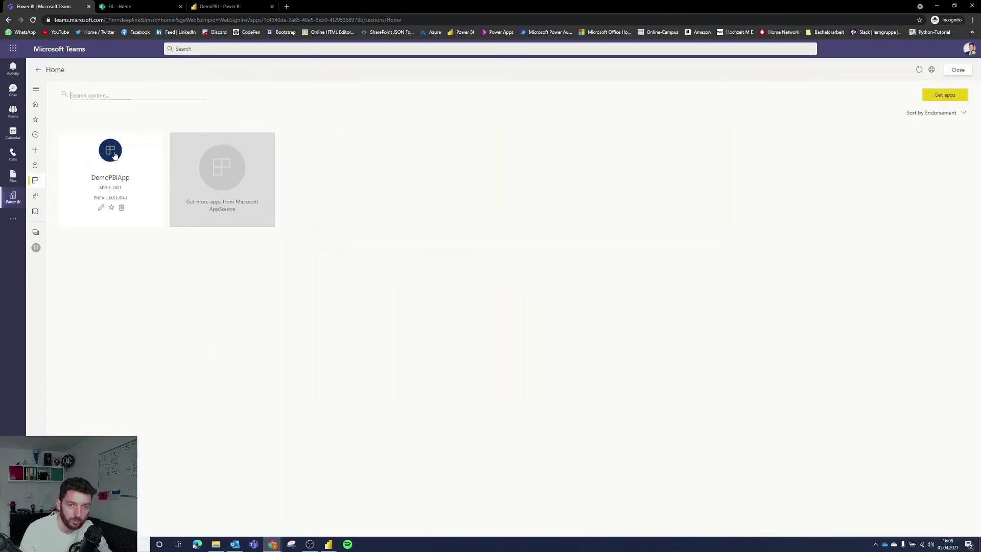
{"action": "left_click", "coordinate": [114, 153]}
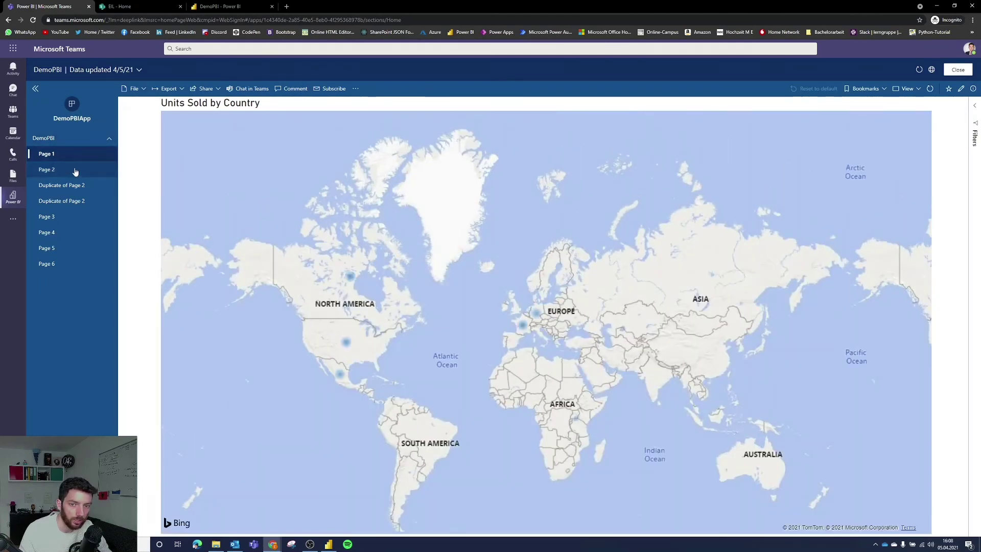
{"action": "left_click", "coordinate": [62, 187]}
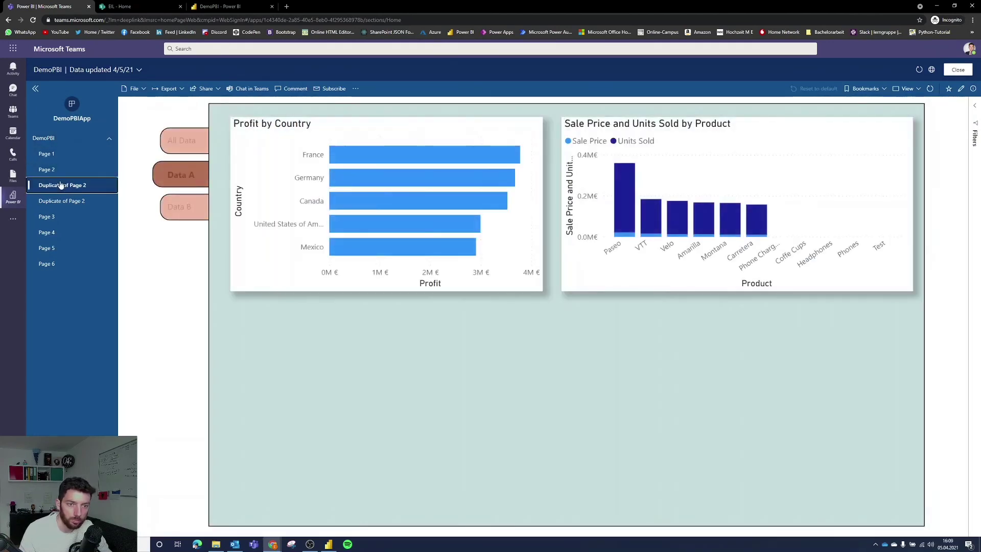
{"action": "left_click", "coordinate": [63, 172]}
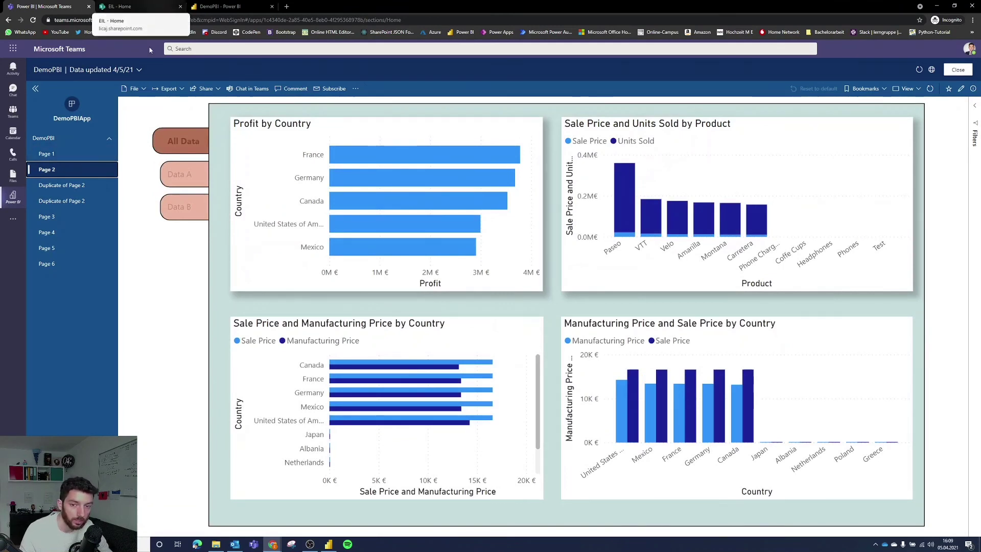
{"action": "left_click", "coordinate": [13, 112]}
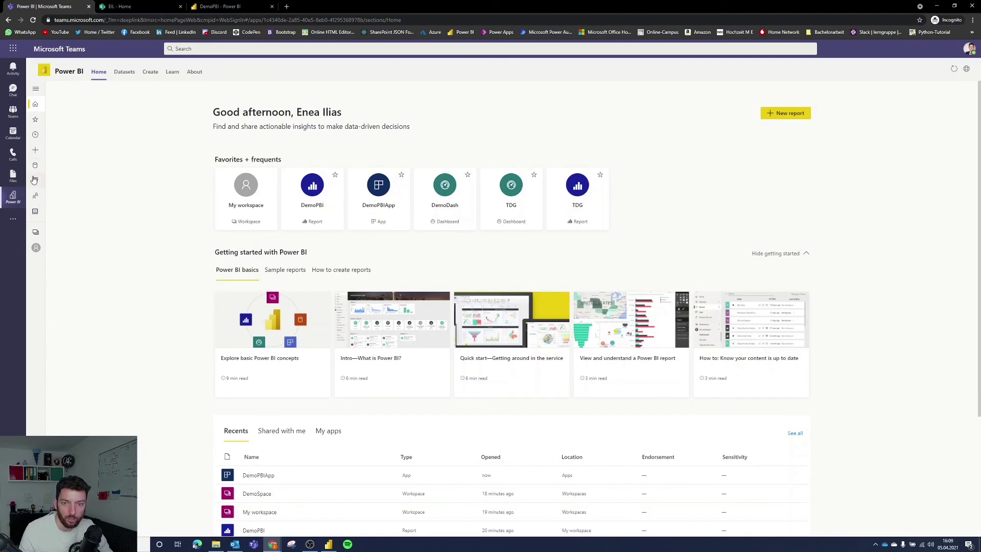
- Open the DemoPBIApp report in Teams' Power BI app and pin the Power BI app
{"action": "left_click", "coordinate": [34, 181]}
{"action": "left_click", "coordinate": [109, 164]}
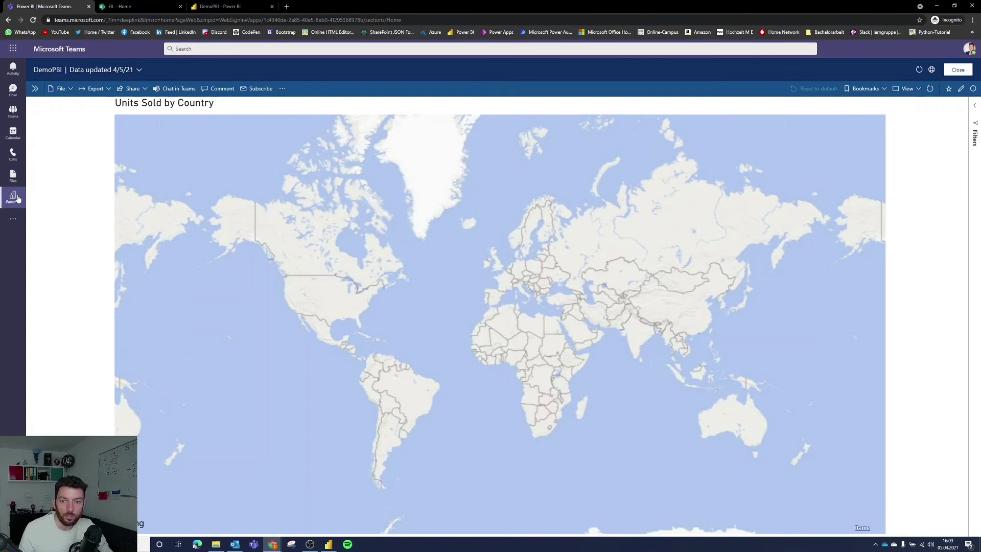
{"action": "right_click", "coordinate": [20, 199]}
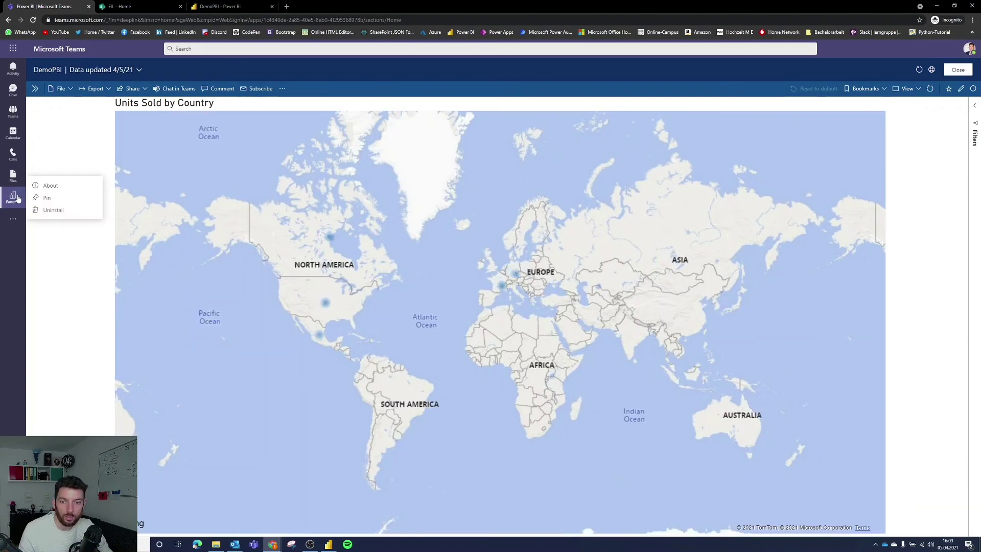
{"action": "left_click", "coordinate": [45, 198]}
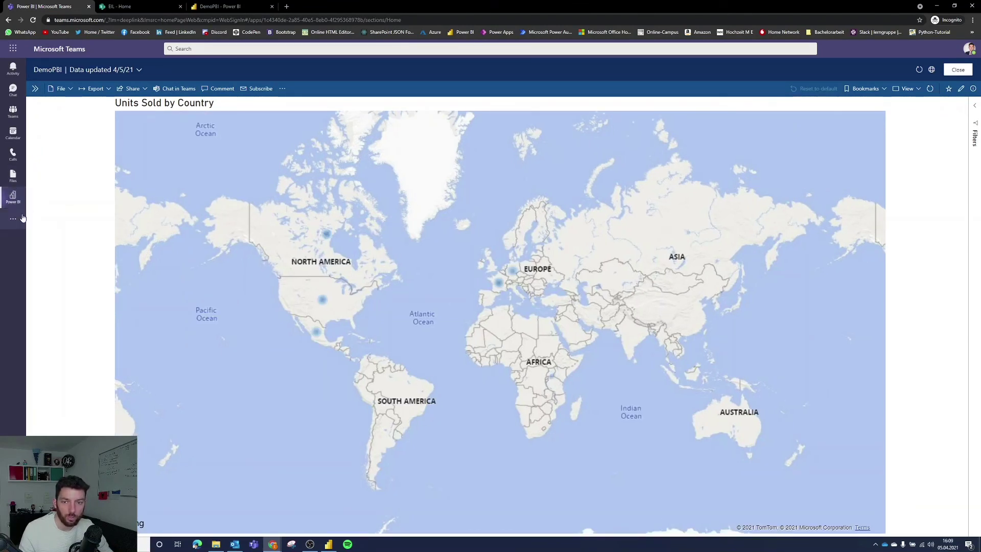
{"action": "left_click", "coordinate": [13, 111]}
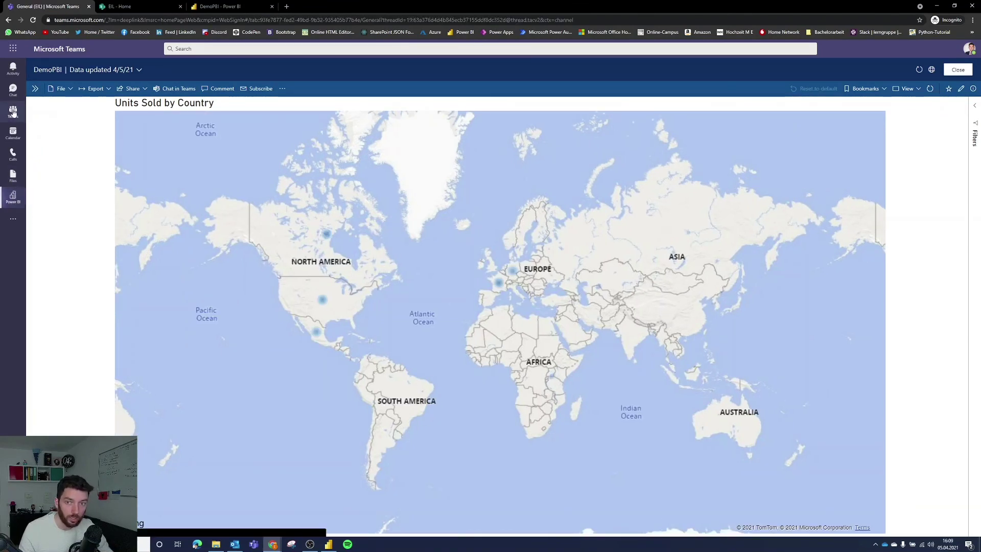